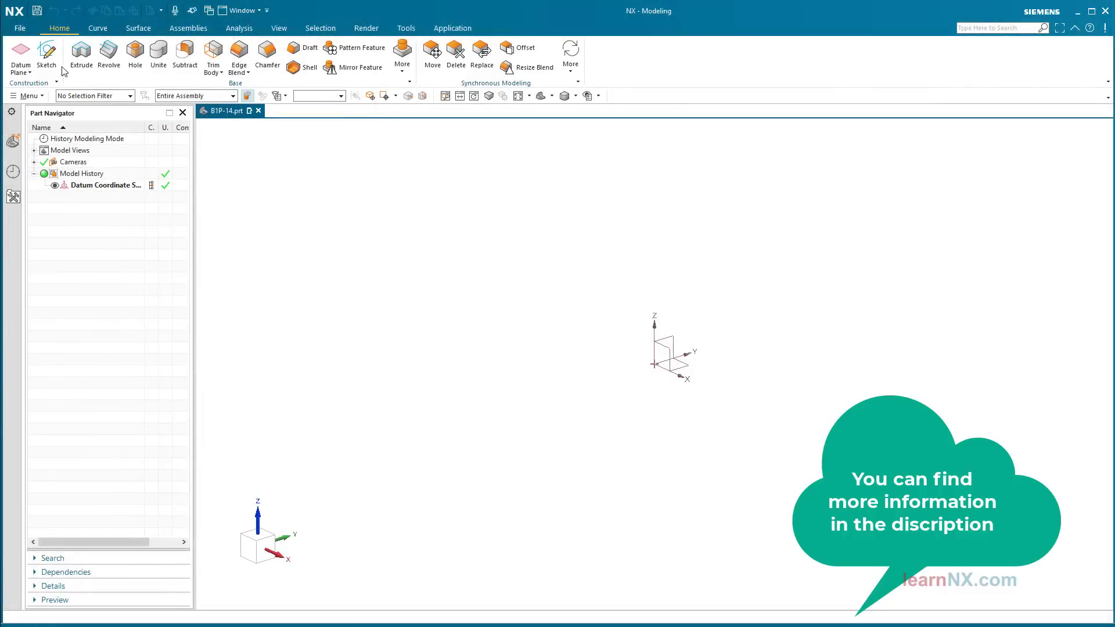
Step: Create a sketch on the XY plane and draw a rectangle about 355 by 200 mm starting at the origin
left_click(46, 53)
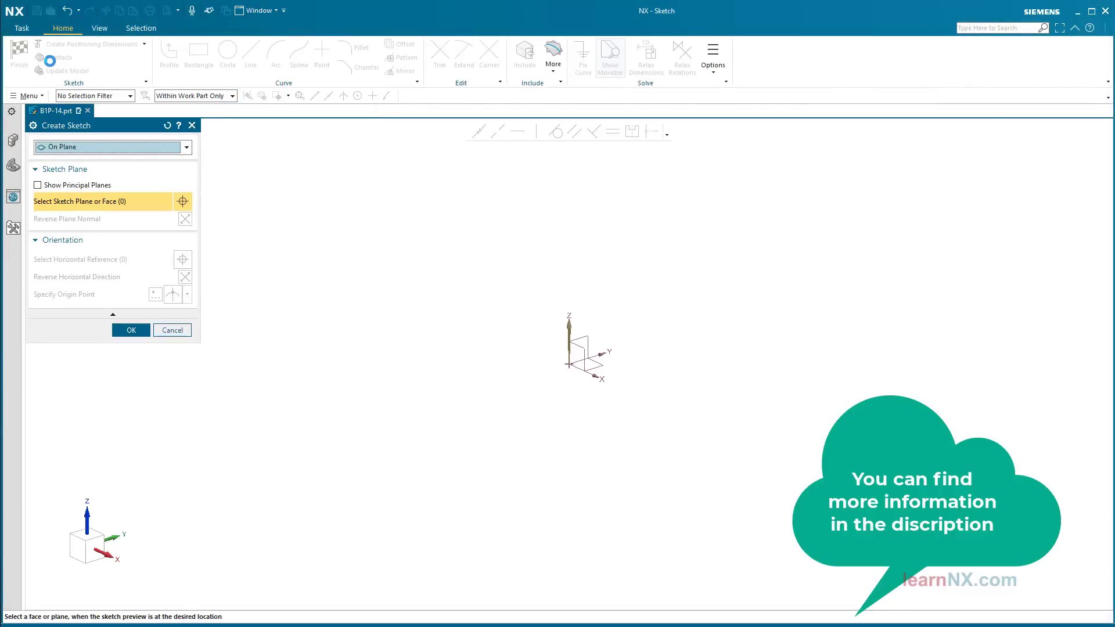
middle_click(414, 246)
left_click(199, 53)
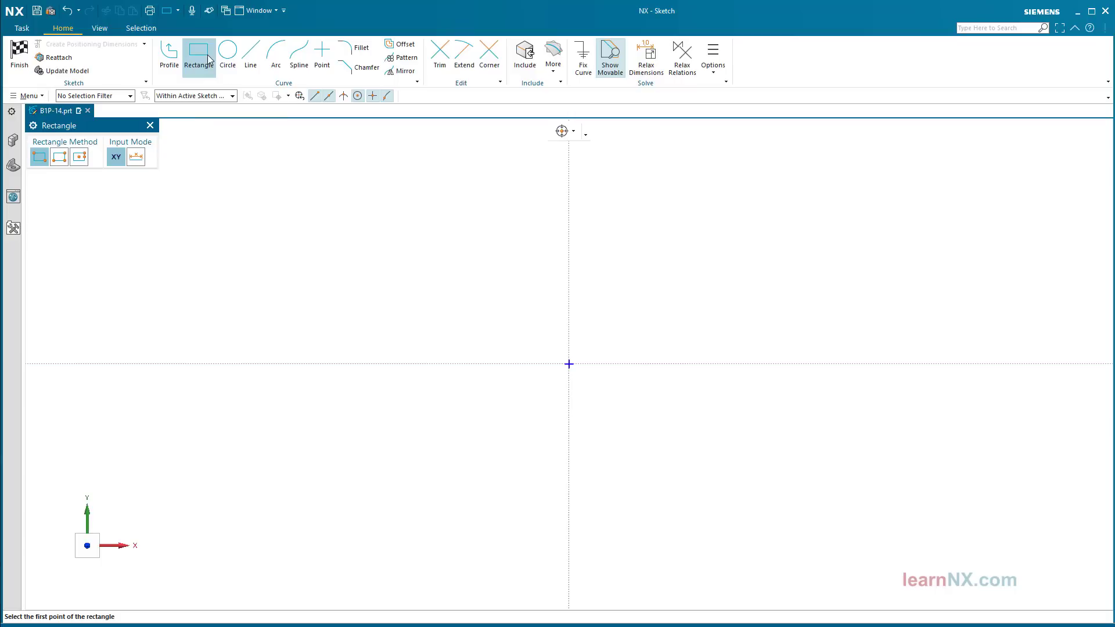
left_click(373, 96)
left_click(568, 364)
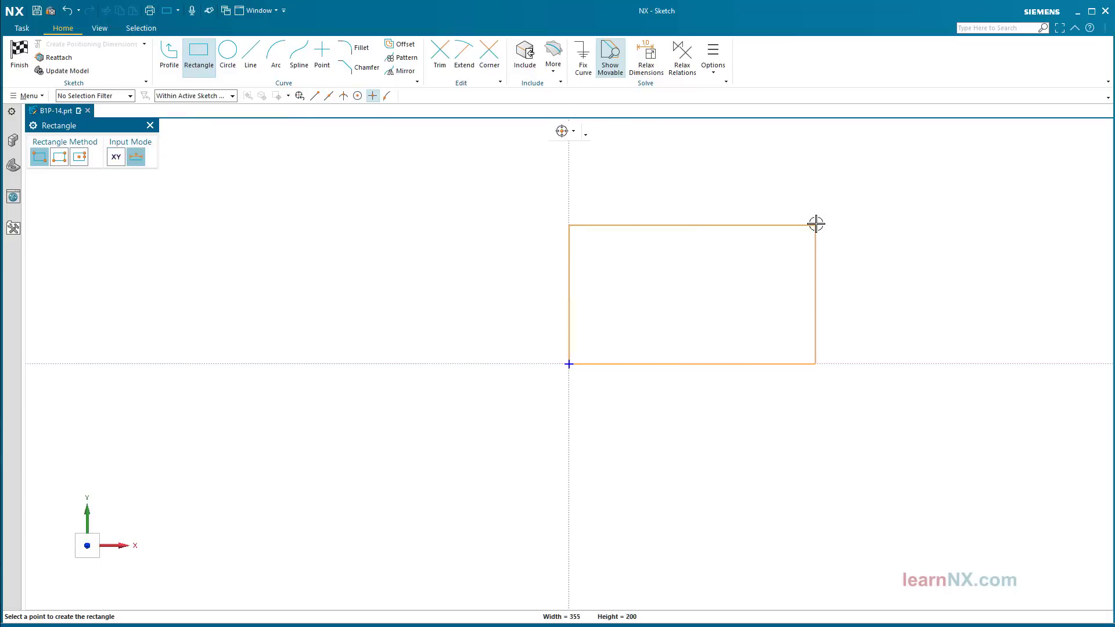
left_click(815, 225)
Step: Draw a second rectangle overlapping the first one's outer corner and trim both to leave an L-shaped profile
left_click(864, 197)
left_click(625, 308)
left_click(439, 55)
mouse_move(609, 199)
left_mouse_down()
mouse_move(687, 241)
mouse_move(890, 269)
left_mouse_up()
key("Escape")
scroll(725, 238, "up", 3)
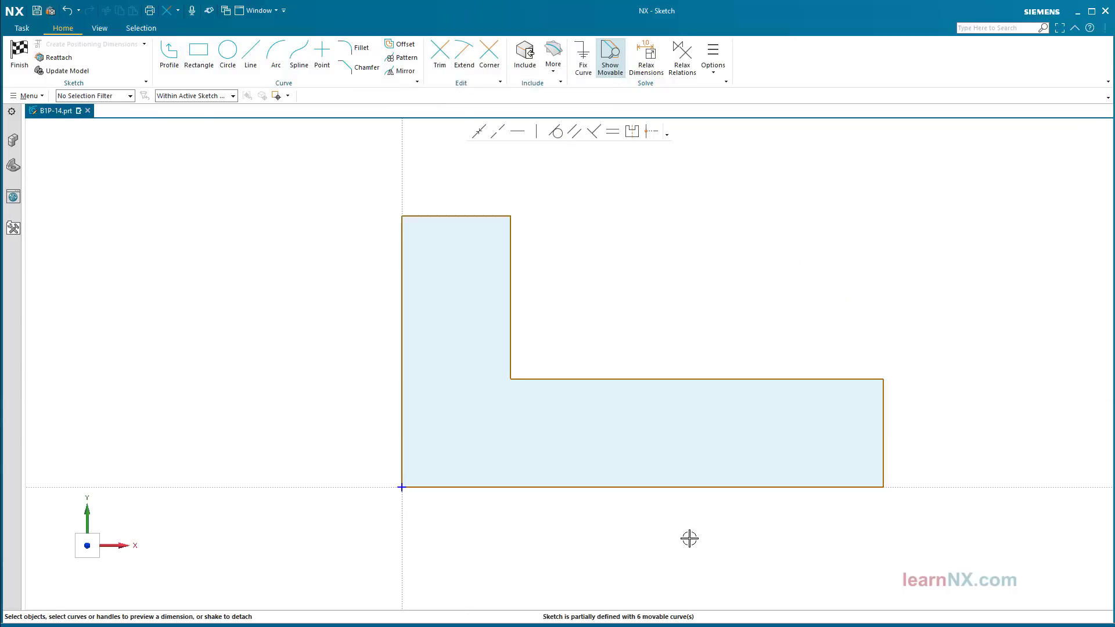
Step: Dimension the profile's long base edge to 120 mm and the short end edge of the long leg to 20 mm
left_click(642, 486)
type("120")
key("Return")
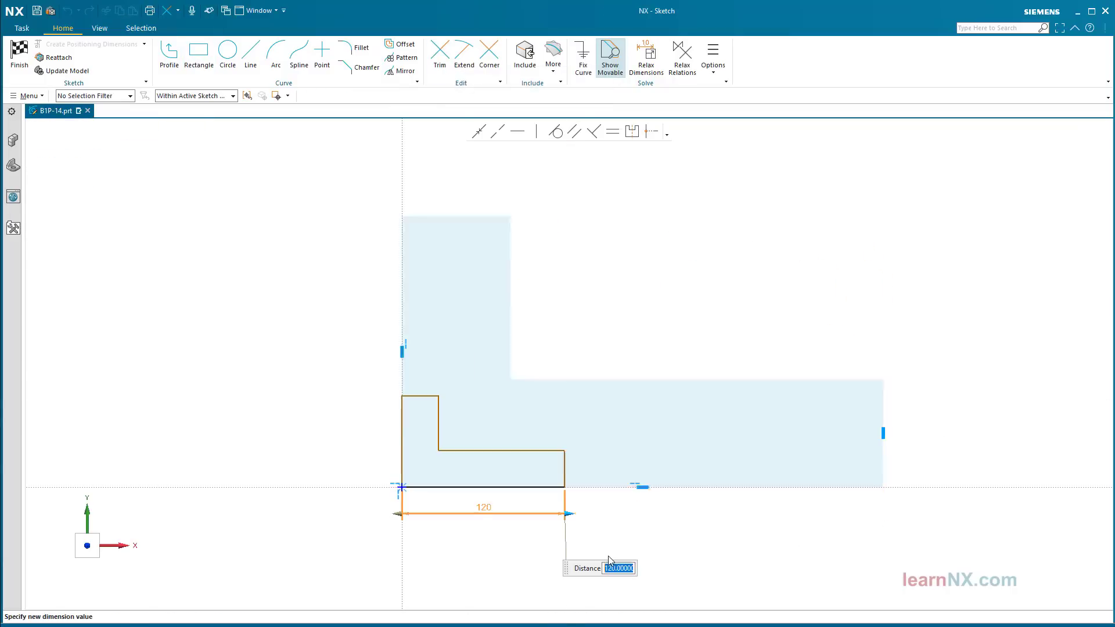
scroll(477, 415, "up", 1)
scroll(477, 414, "up", 3)
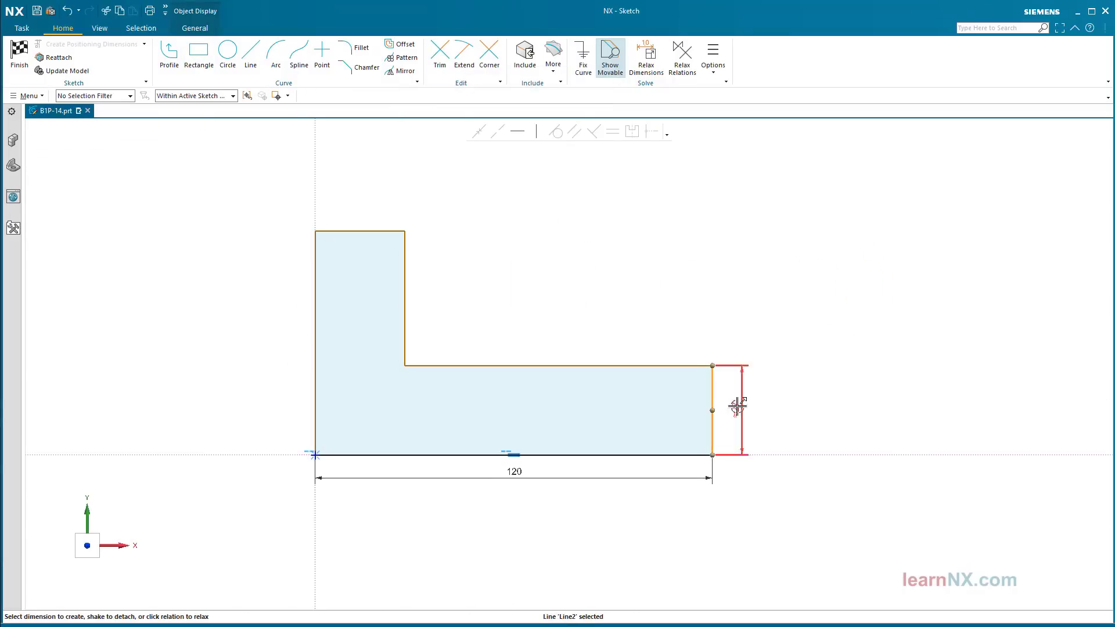
left_click(713, 415)
type("20")
key("Return")
Step: Dimension the short leg's top edge to 24 mm and the profile's outer vertical edge to 50 mm
left_click(378, 230)
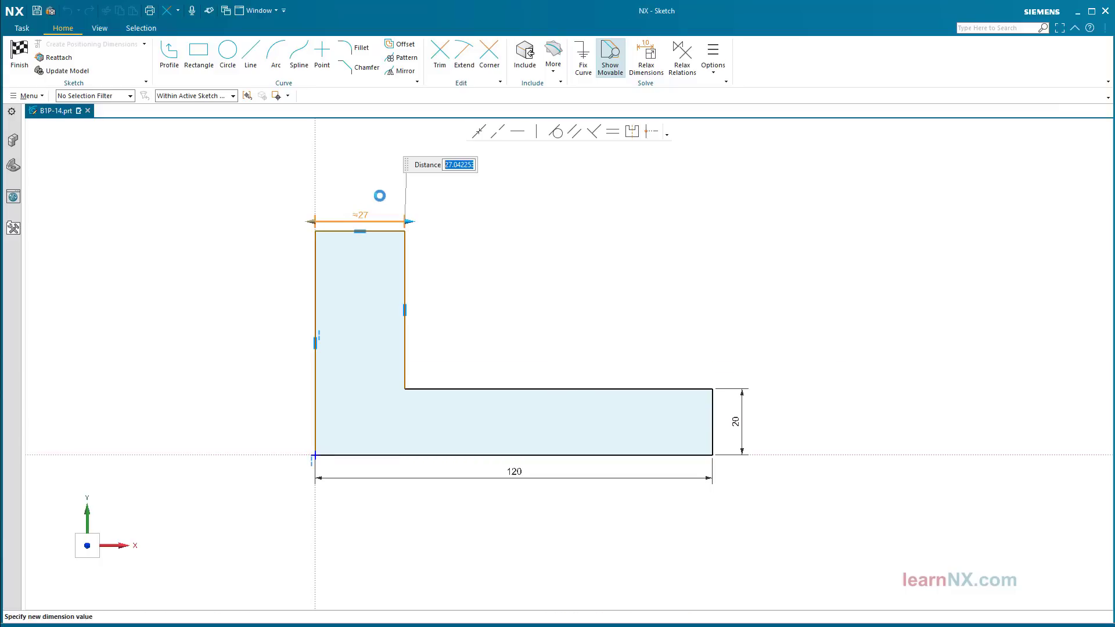
type("24")
key("Return")
left_click(312, 273)
left_click(295, 341)
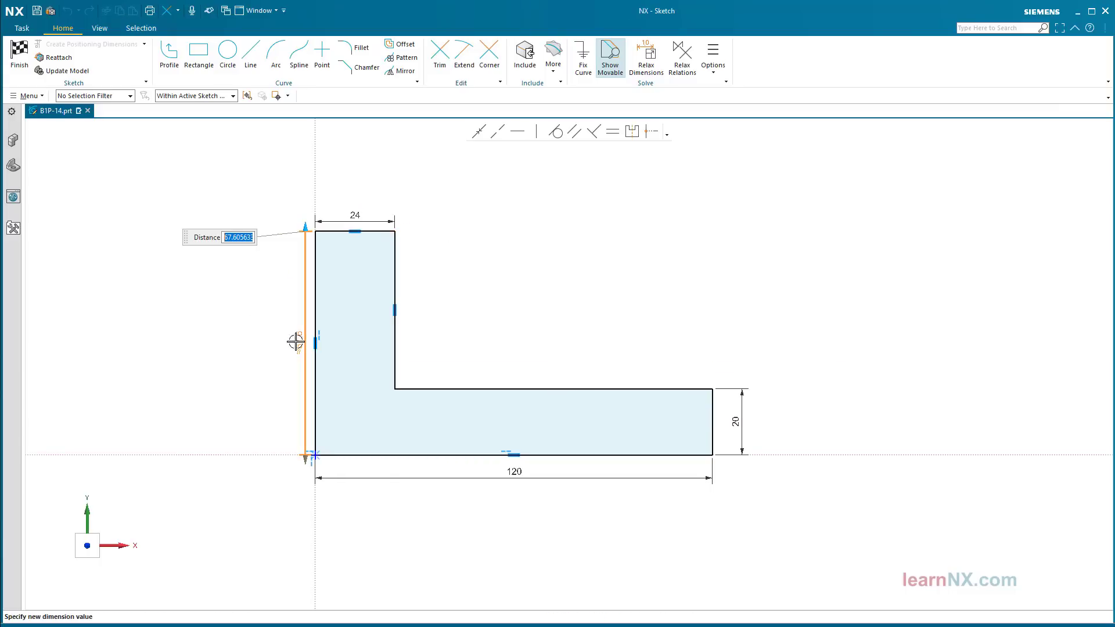
type("50")
key("Return")
Step: Move the four dimensions farther away from the L-profile and finish the sketch
left_click_drag(296, 370, 269, 371)
left_click_drag(512, 478, 512, 501)
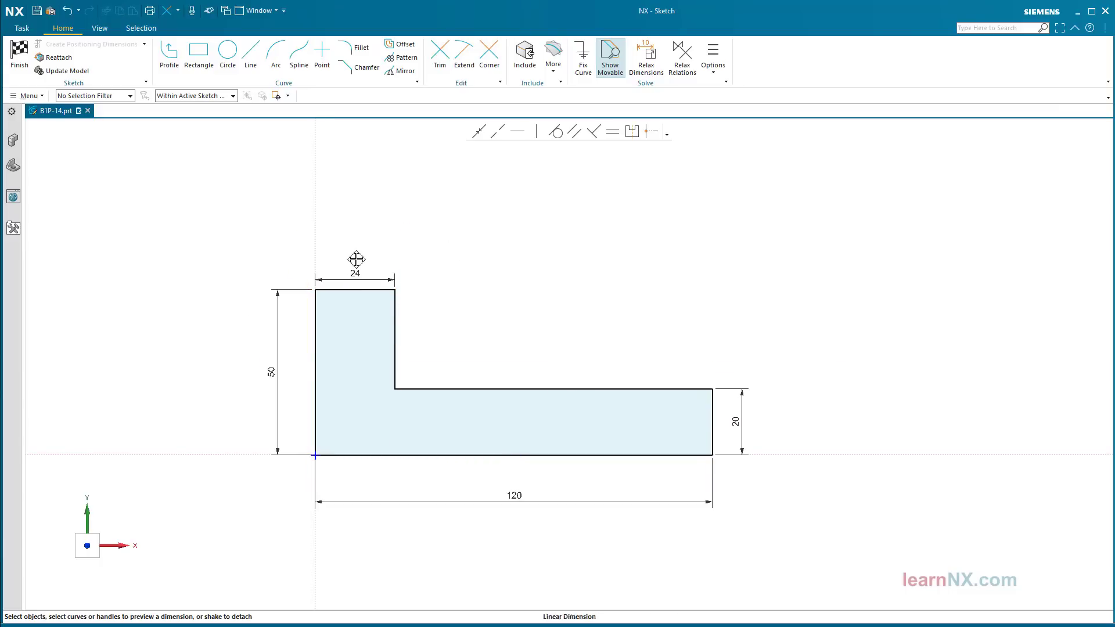
left_click_drag(355, 273, 355, 248)
left_click_drag(734, 420, 748, 421)
left_click(19, 54)
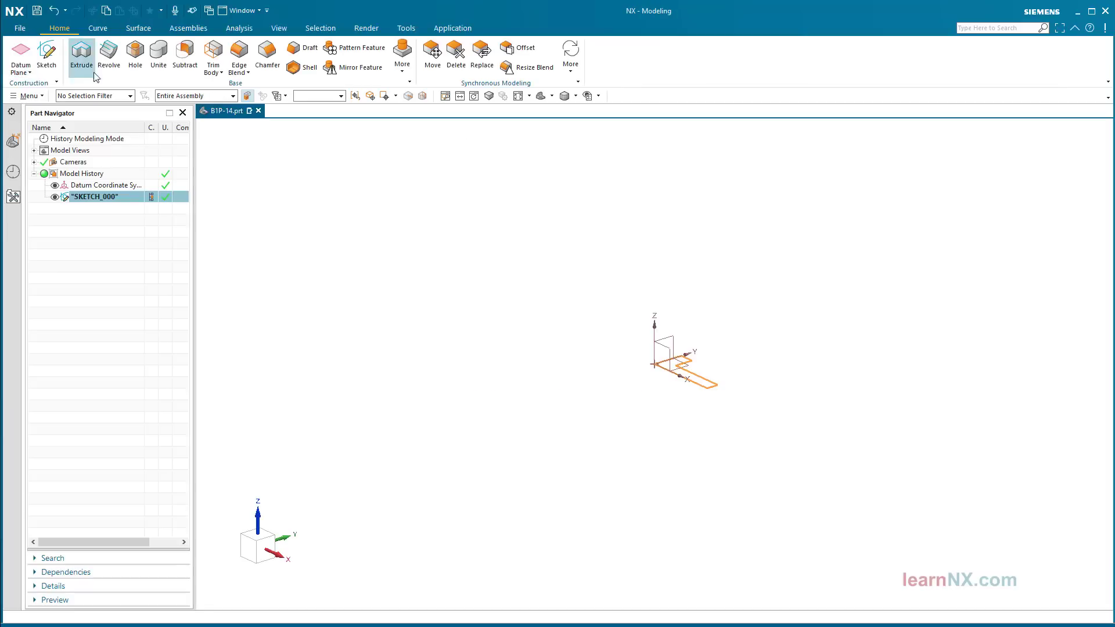
Step: Extrude the L-shaped profile with an end distance of 15 mm
left_click(81, 59)
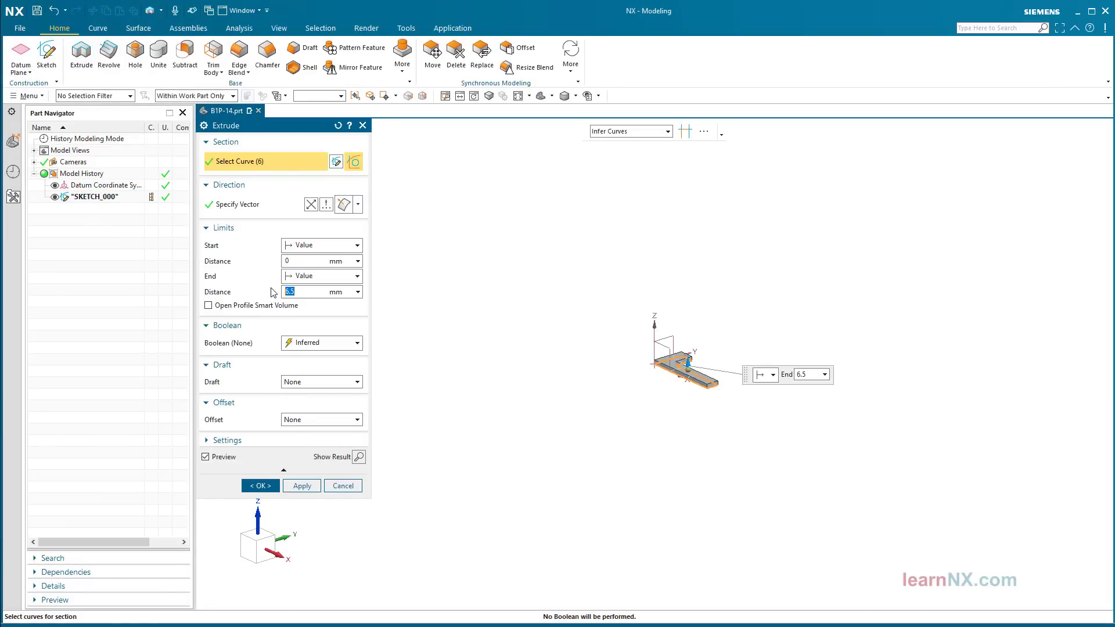
type("15")
key("Return")
left_click(260, 485)
key("ctrl+f")
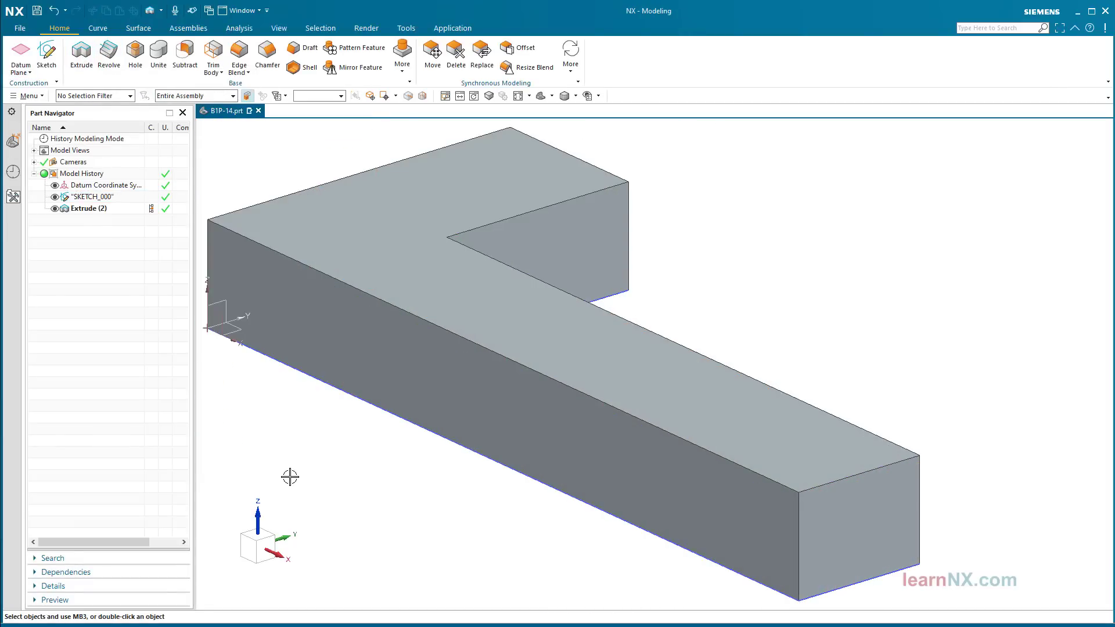
Step: Set up a simple through hole with custom size and 6.5 mm diameter, and place it near the outer corner of the L-shaped face
left_click(134, 60)
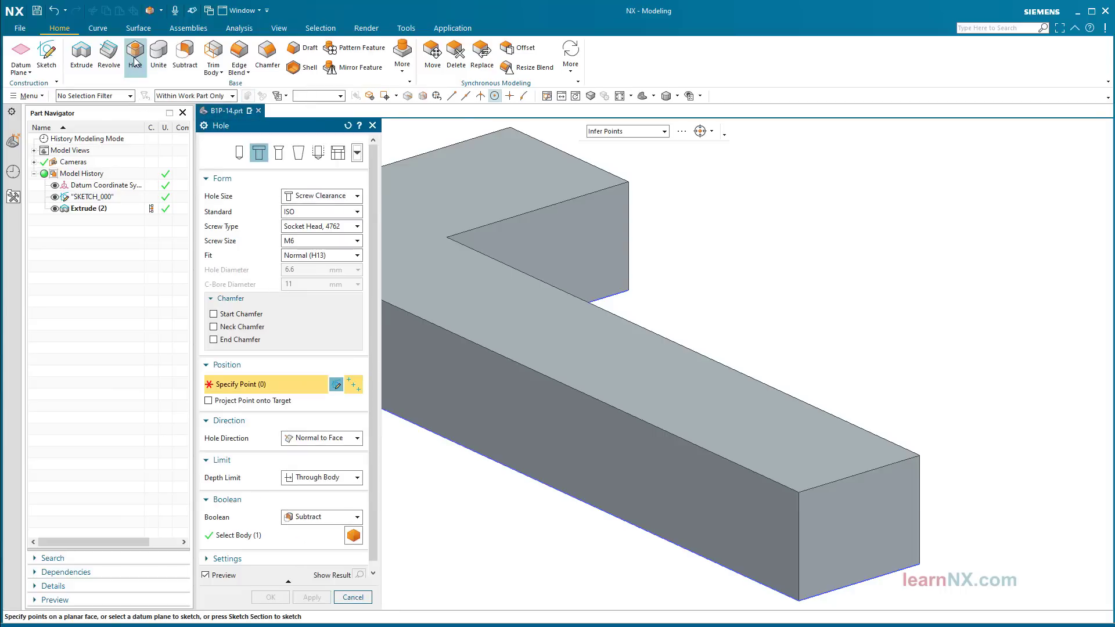
left_click(239, 152)
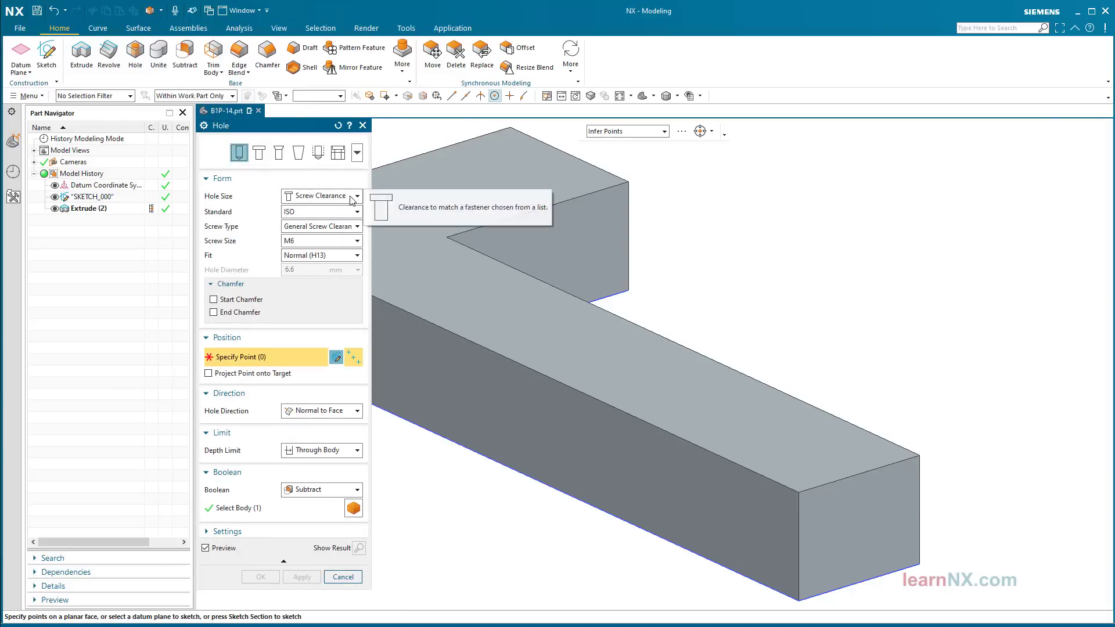
left_click(338, 196)
left_click(339, 210)
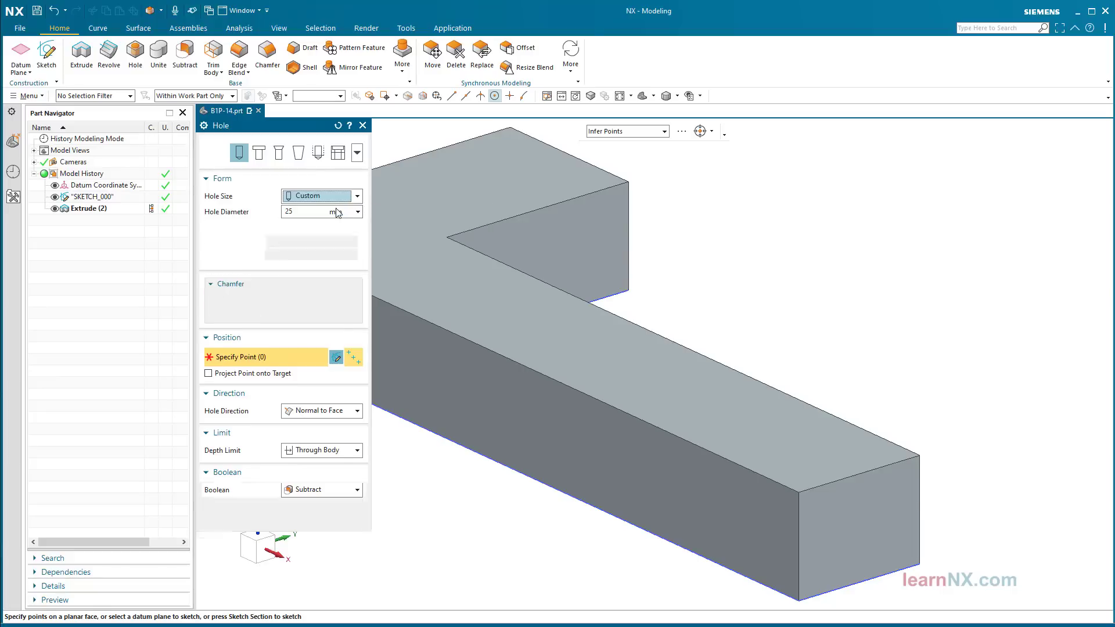
double_click(294, 212)
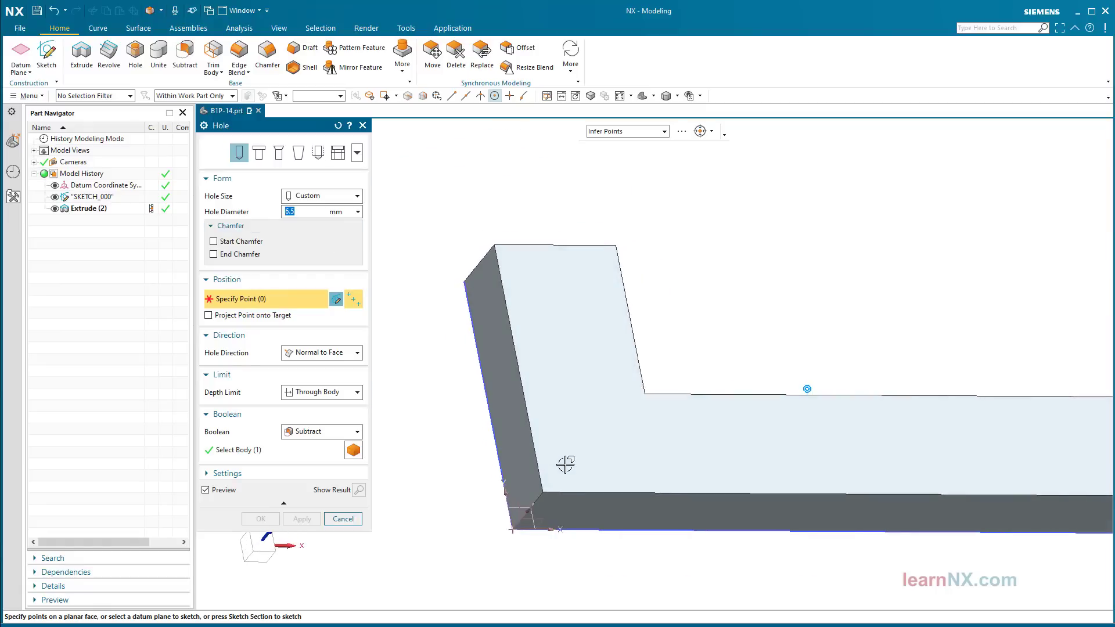
left_click(543, 473)
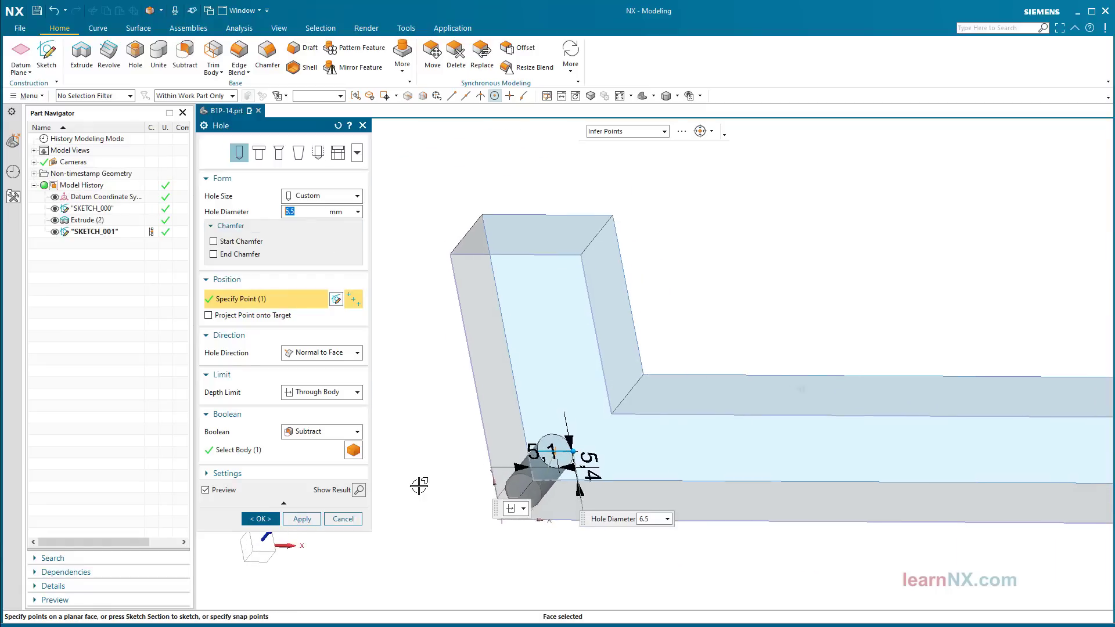
Step: Position the hole 12 mm from the short leg's outer edge and 10 mm from the long base edge, and create it
double_click(495, 476)
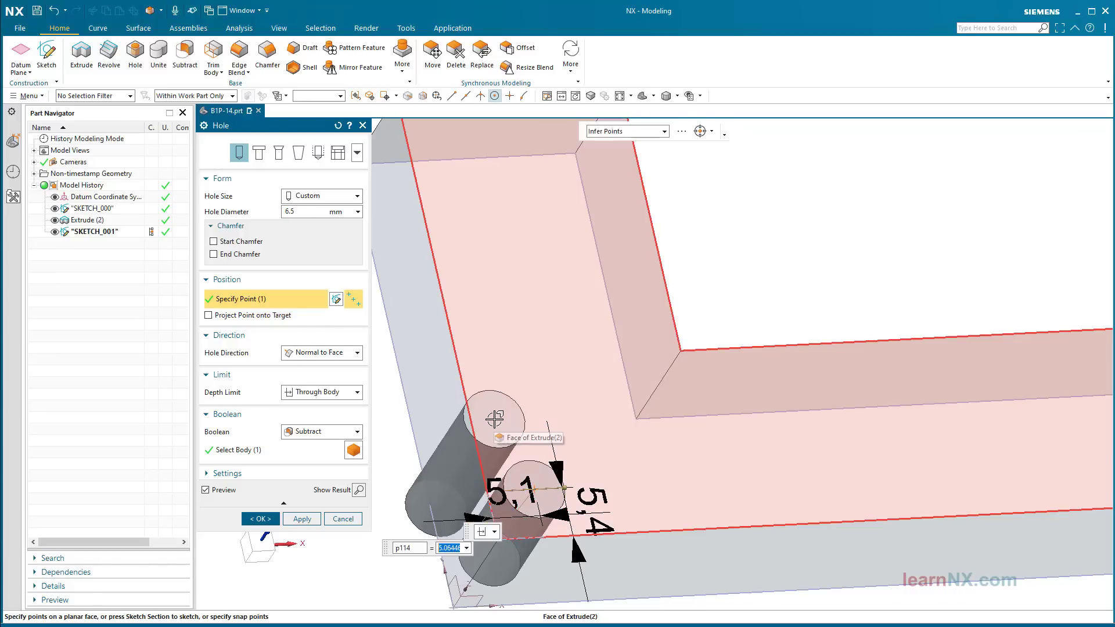
type("12")
key("Return")
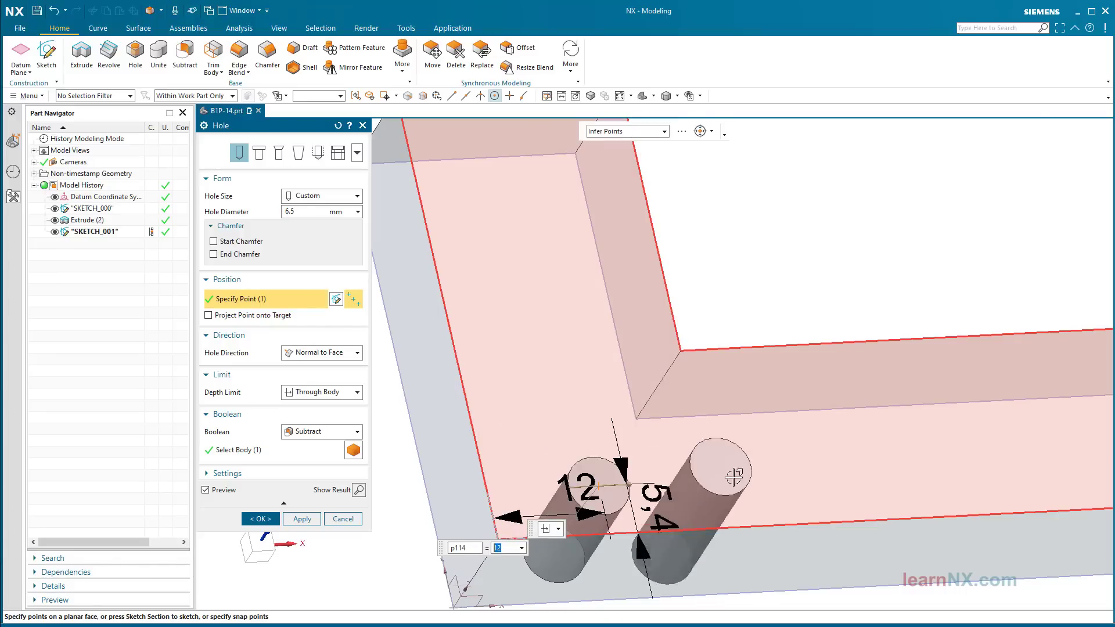
double_click(656, 490)
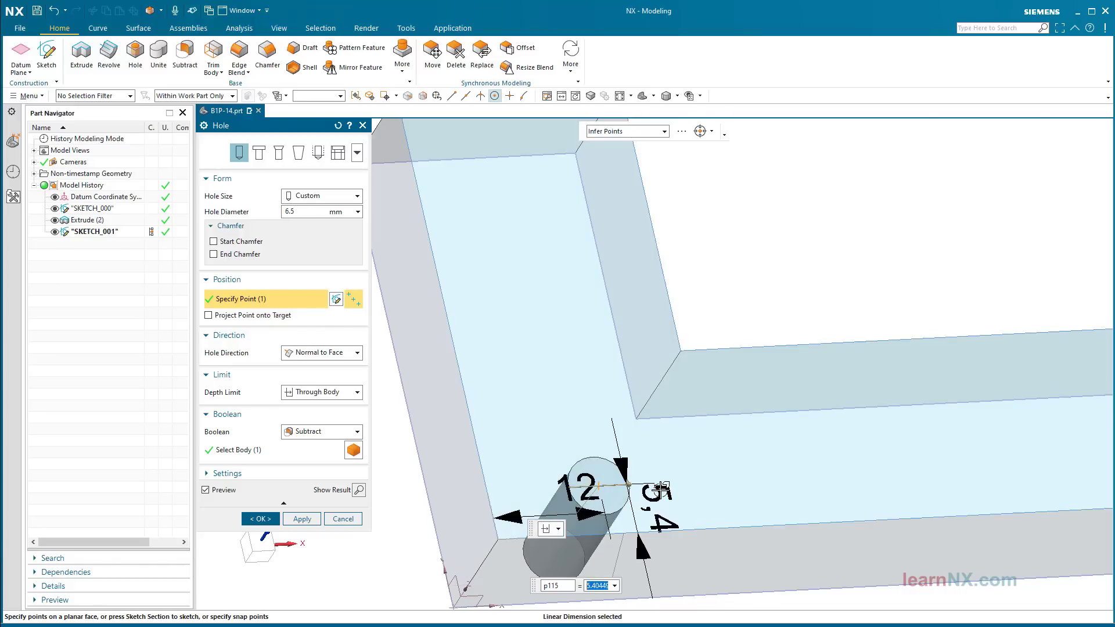
type("10")
key("Return")
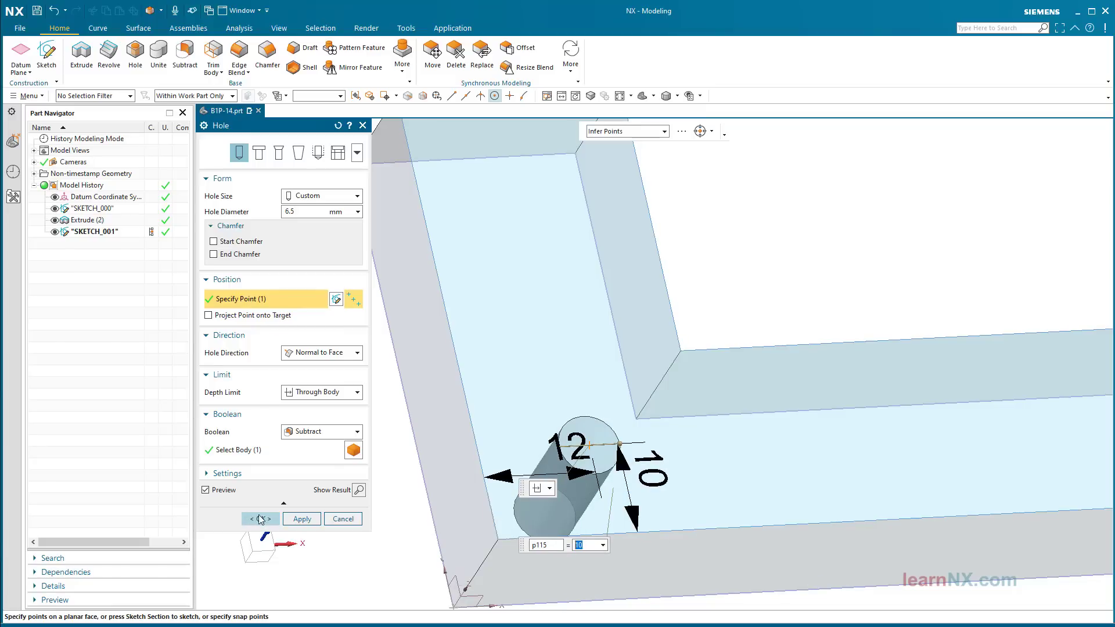
left_click(260, 519)
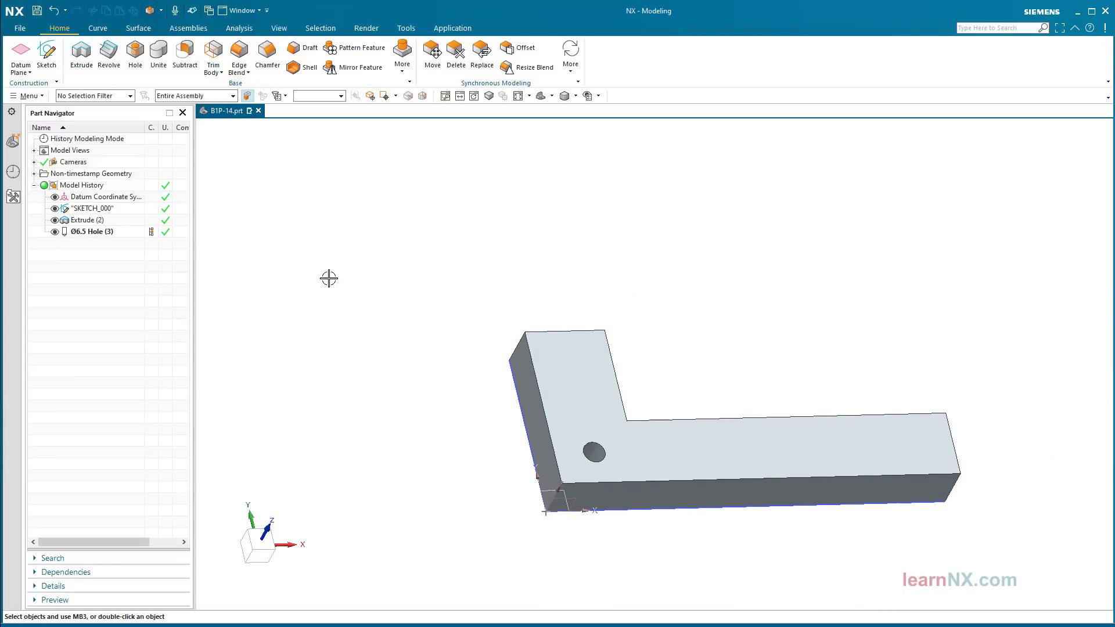
Step: Set up a linear pattern of the hole along the X-axis with a count of 3 and a span distance of 100 mm
left_click(360, 48)
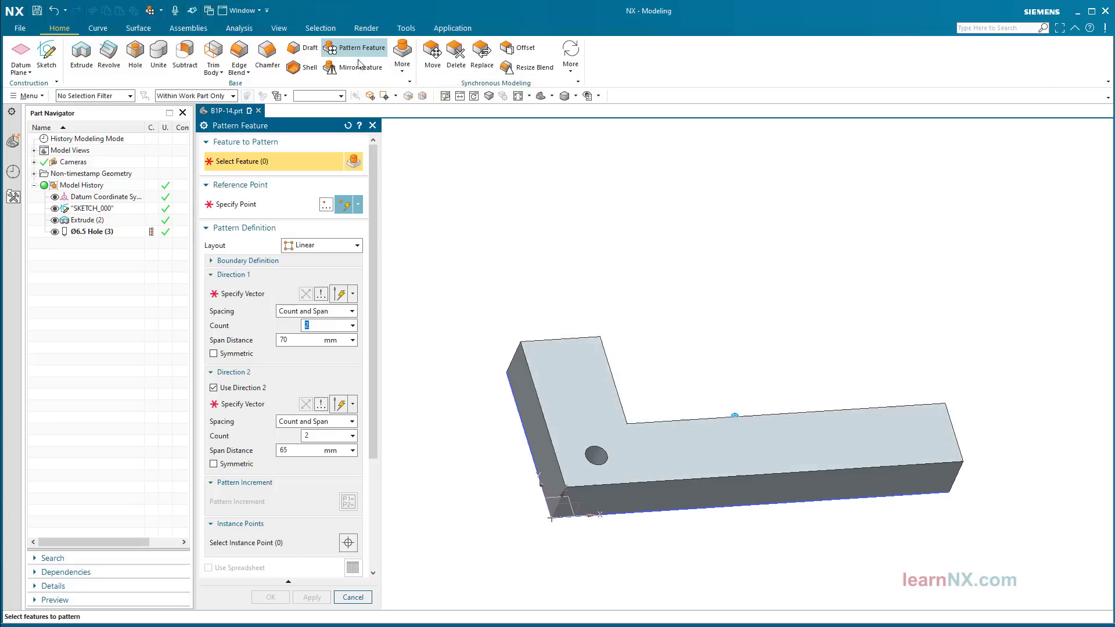
scroll(528, 201, "up", 5)
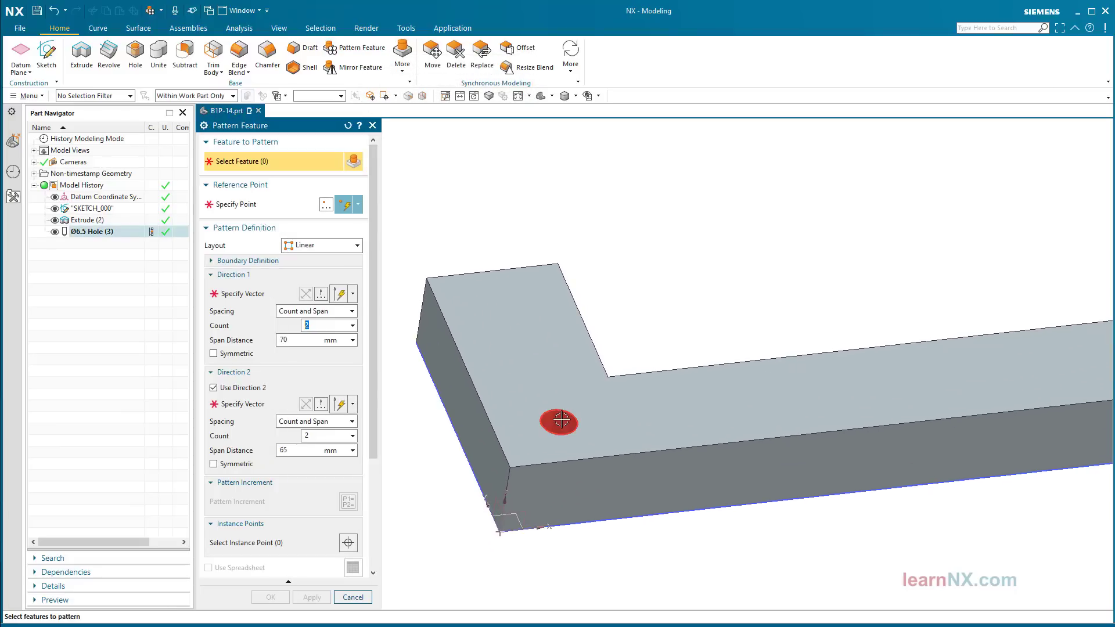
left_click(560, 419)
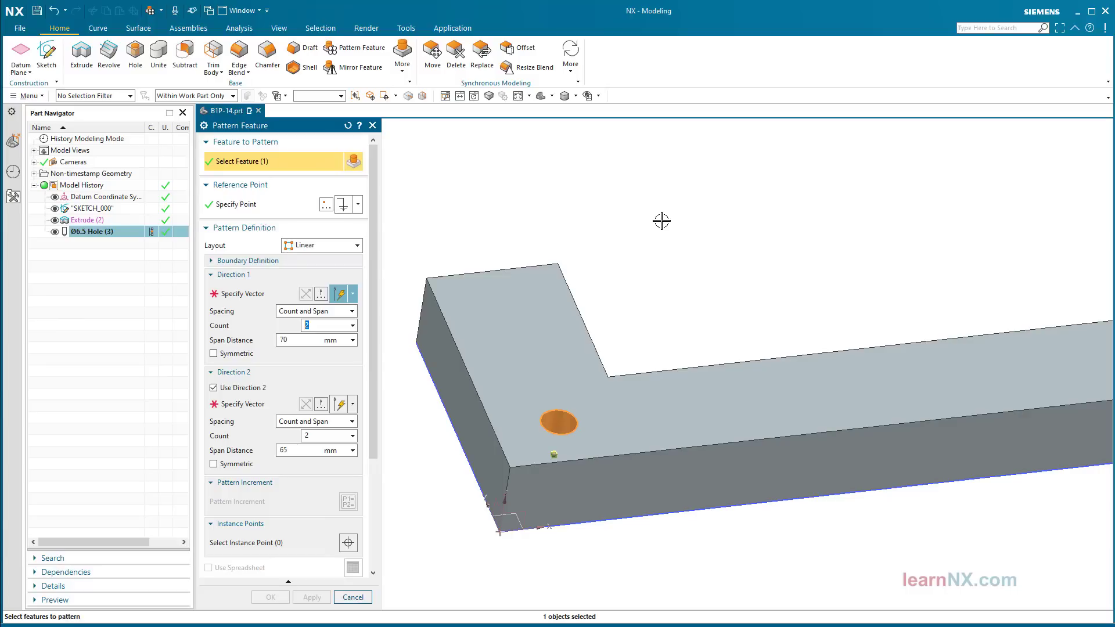
left_click(264, 293)
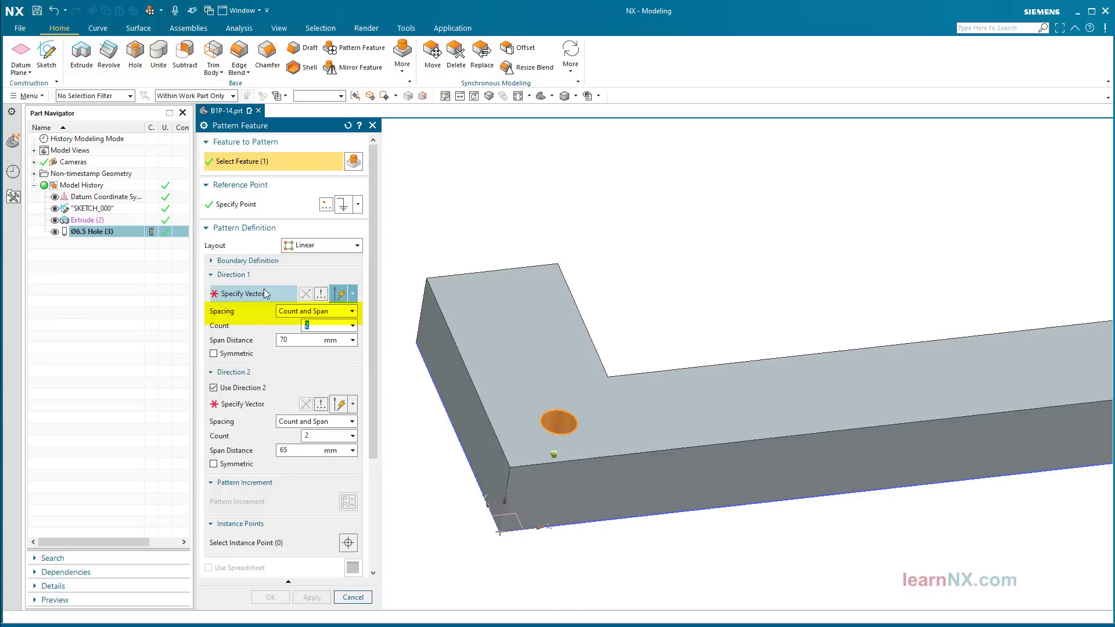
left_click(685, 356)
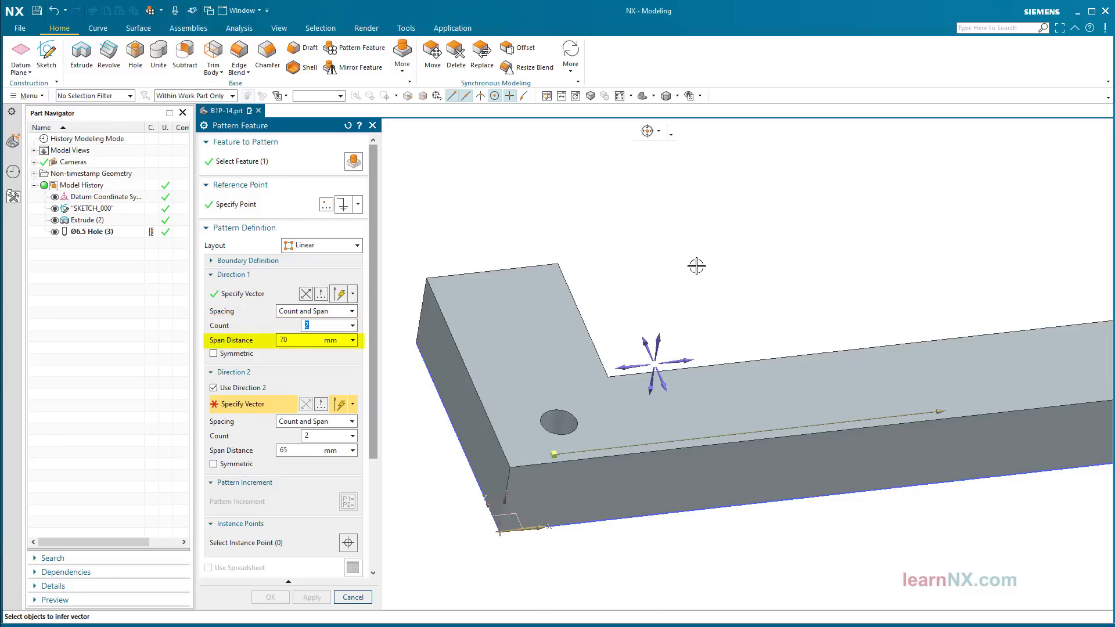
left_click(293, 340)
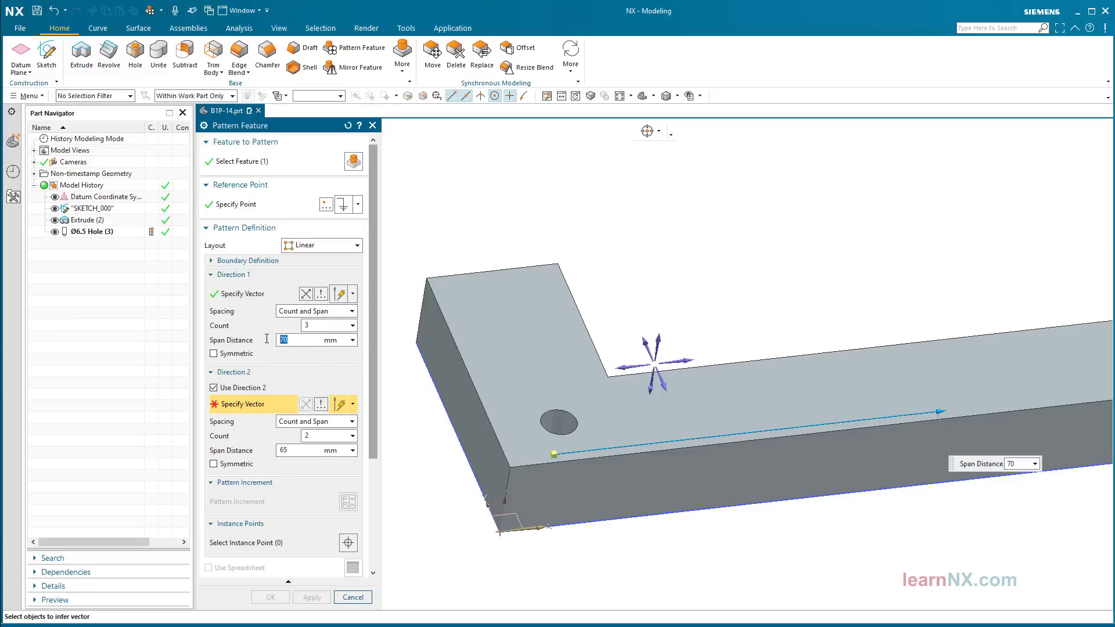
type("100")
key("Return")
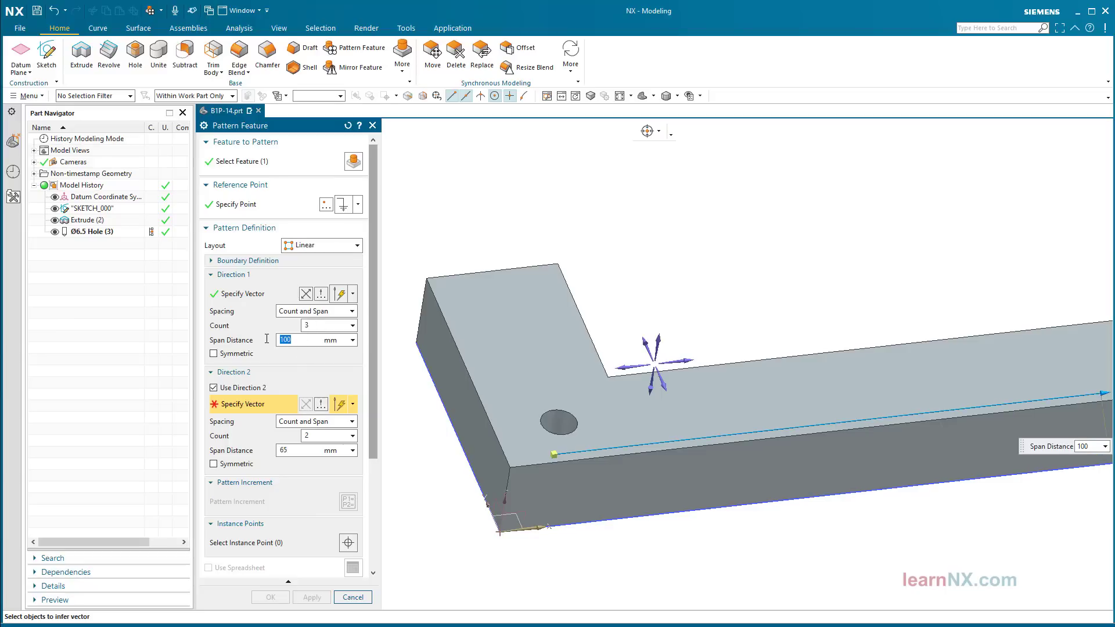
Step: Define the pattern's second direction along the Y-axis with a count of 2 and a span distance of 30 mm
key("ctrl+f")
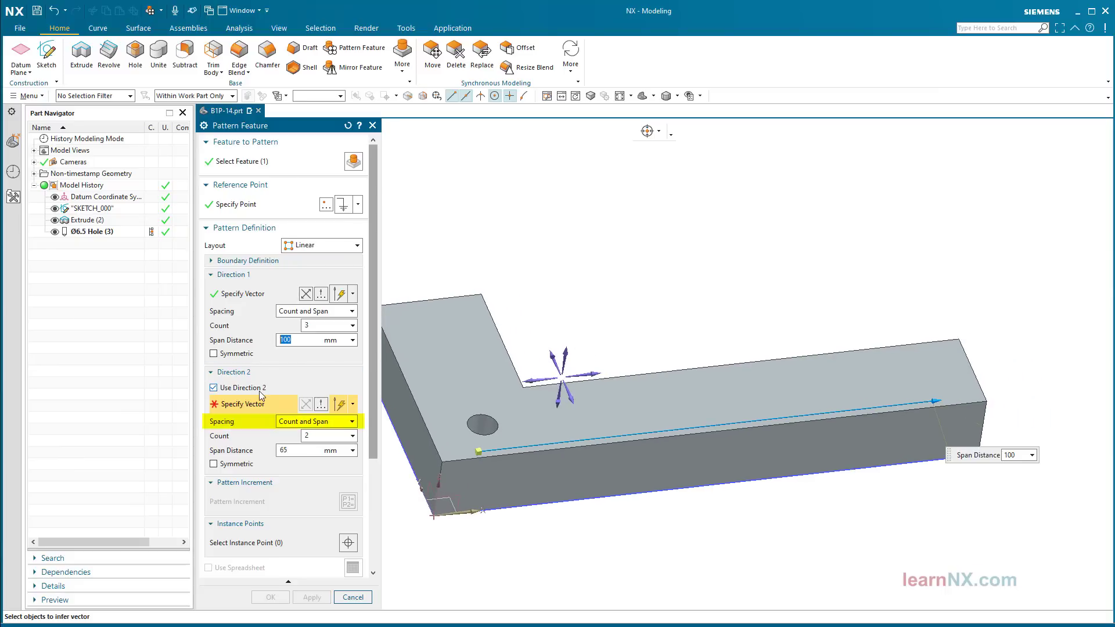
left_click(556, 352)
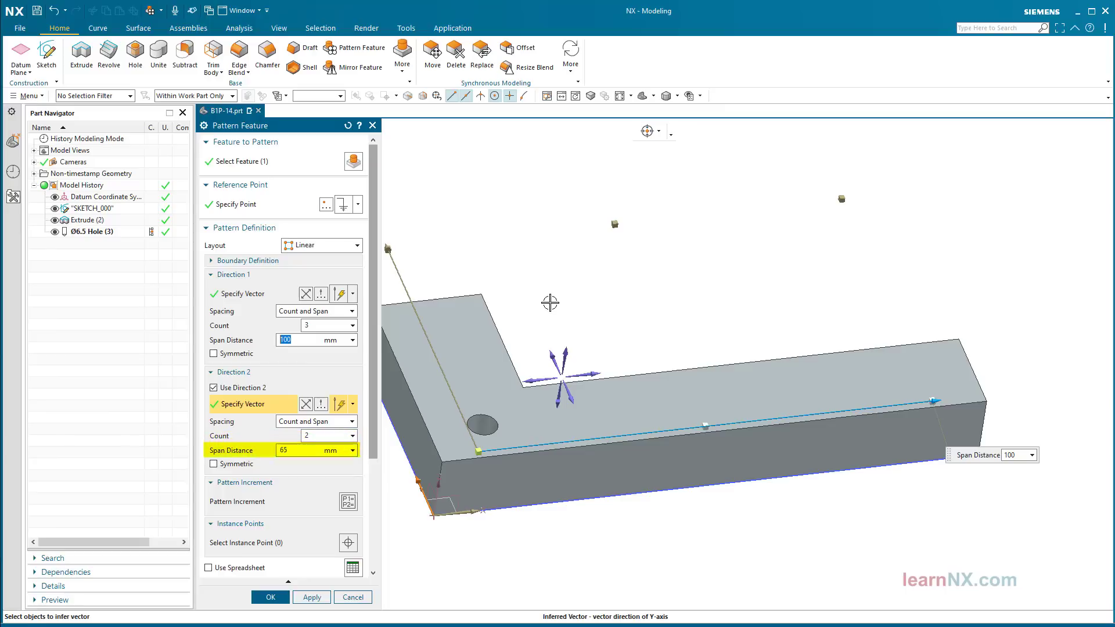
left_click(289, 451)
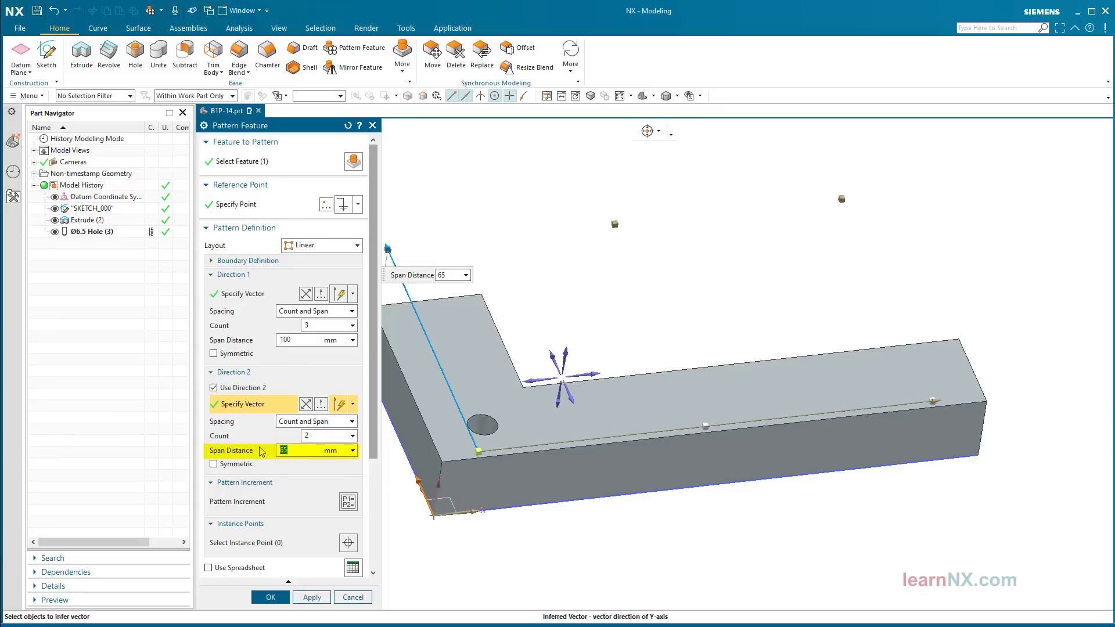
key("Return")
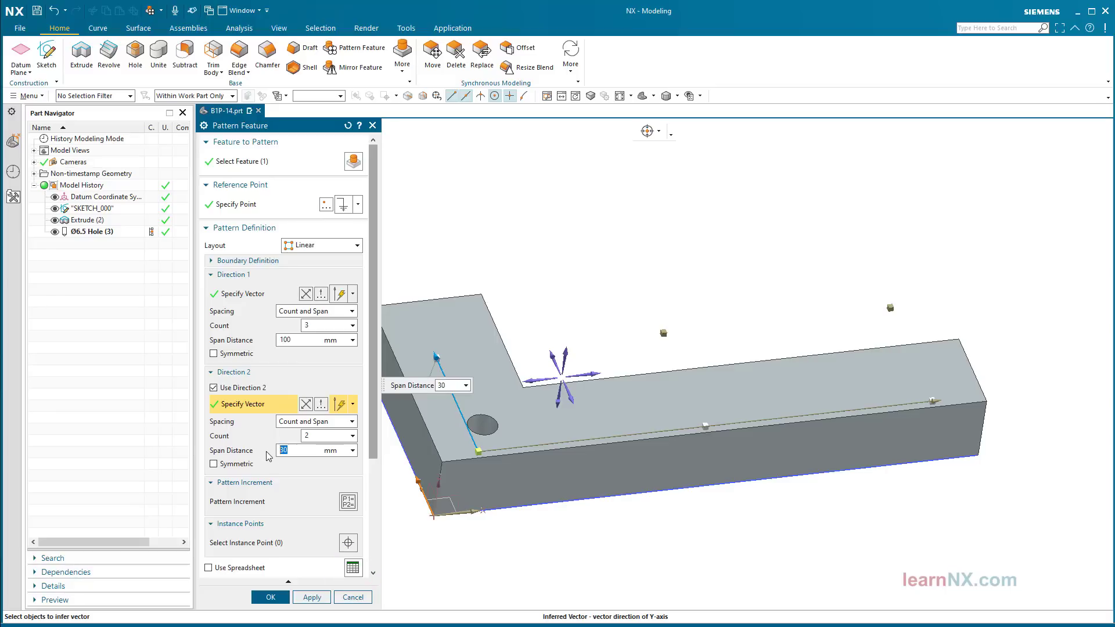
Step: Open the pattern's spreadsheet and clear the row for the instance with Direction 1 offset 50 and Direction 2 offset 30
left_click(355, 571)
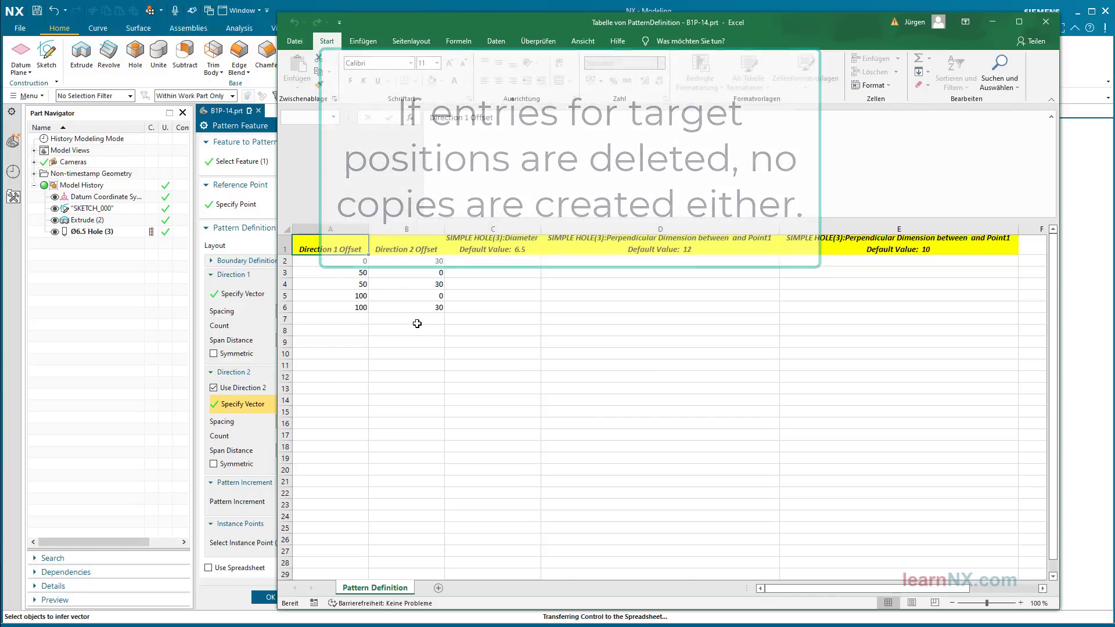
left_click(362, 284)
key("BackSpace")
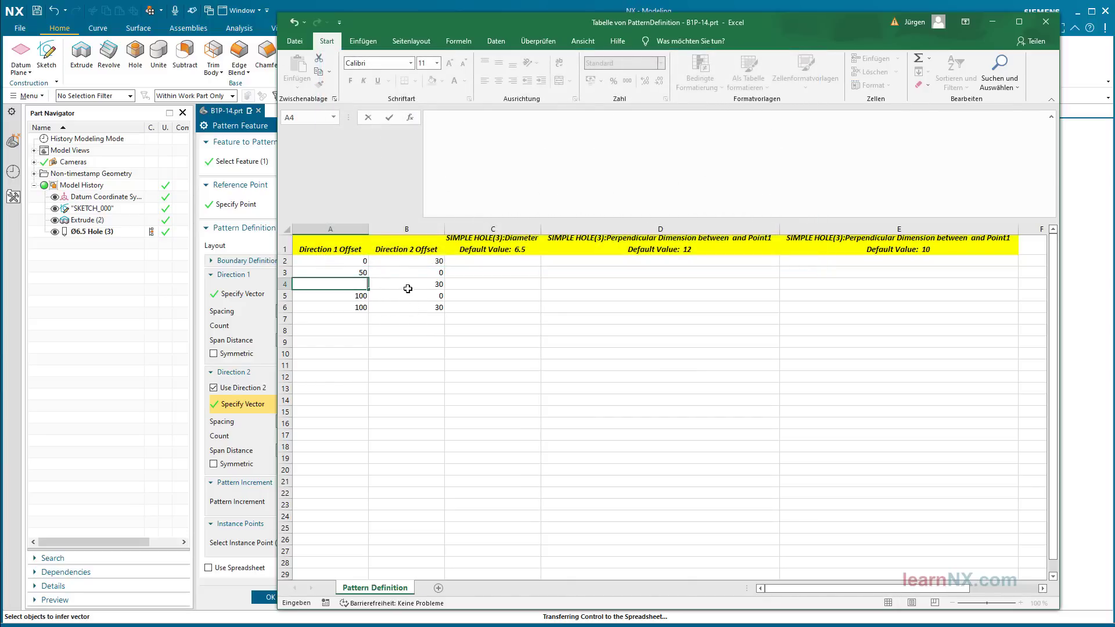
left_click(415, 282)
key("BackSpace")
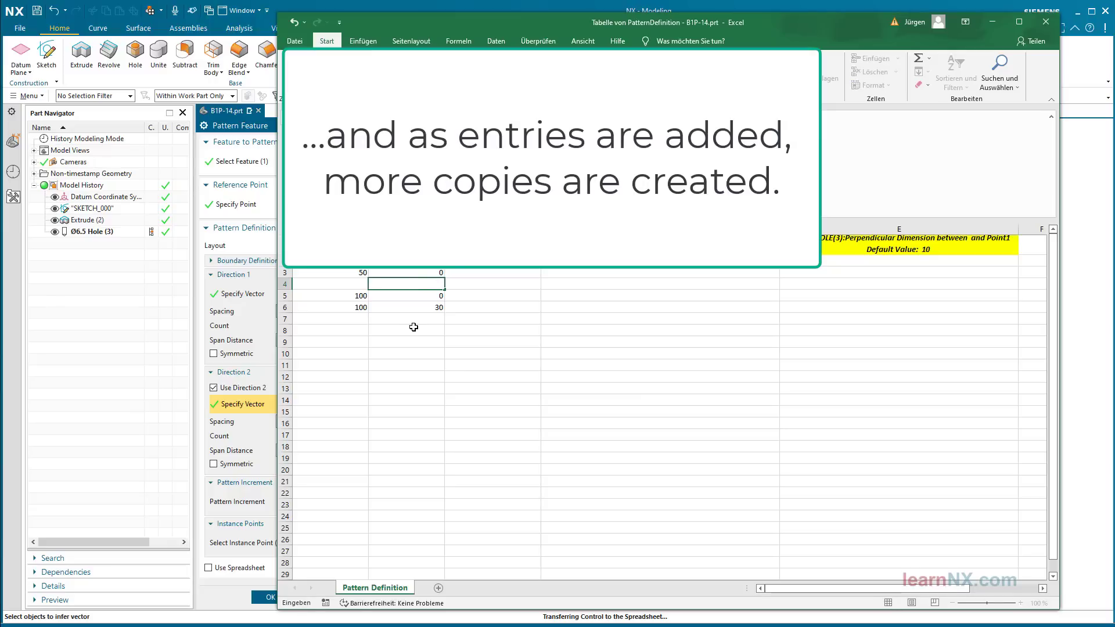
left_click(413, 327)
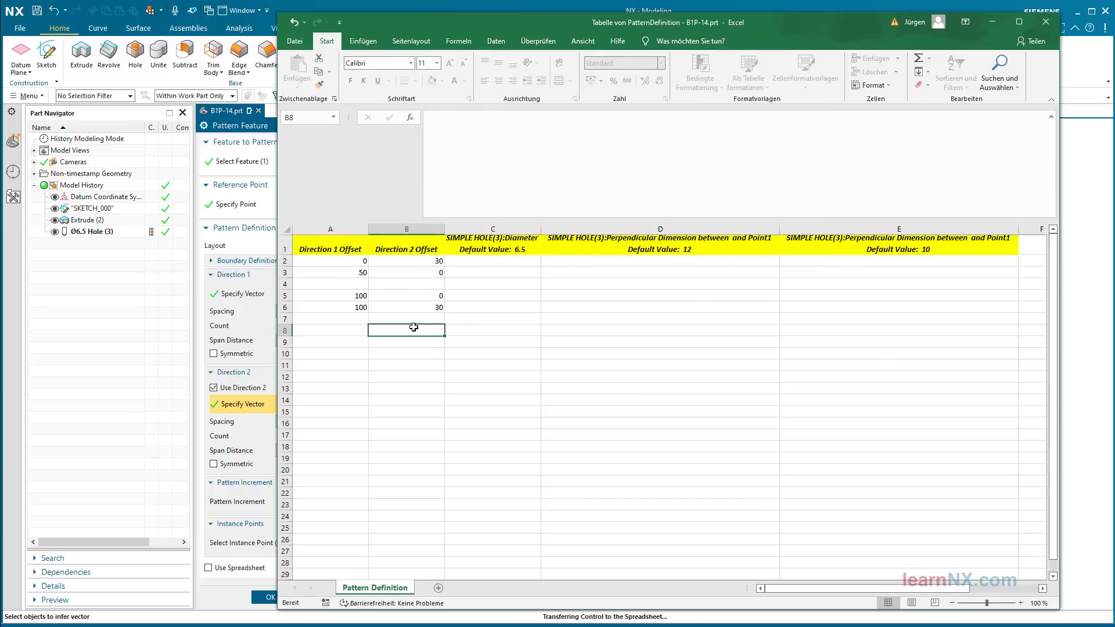
Step: Clear the spreadsheet row for the instance with Direction 1 offset 100 and Direction 2 offset 30
left_click(362, 308)
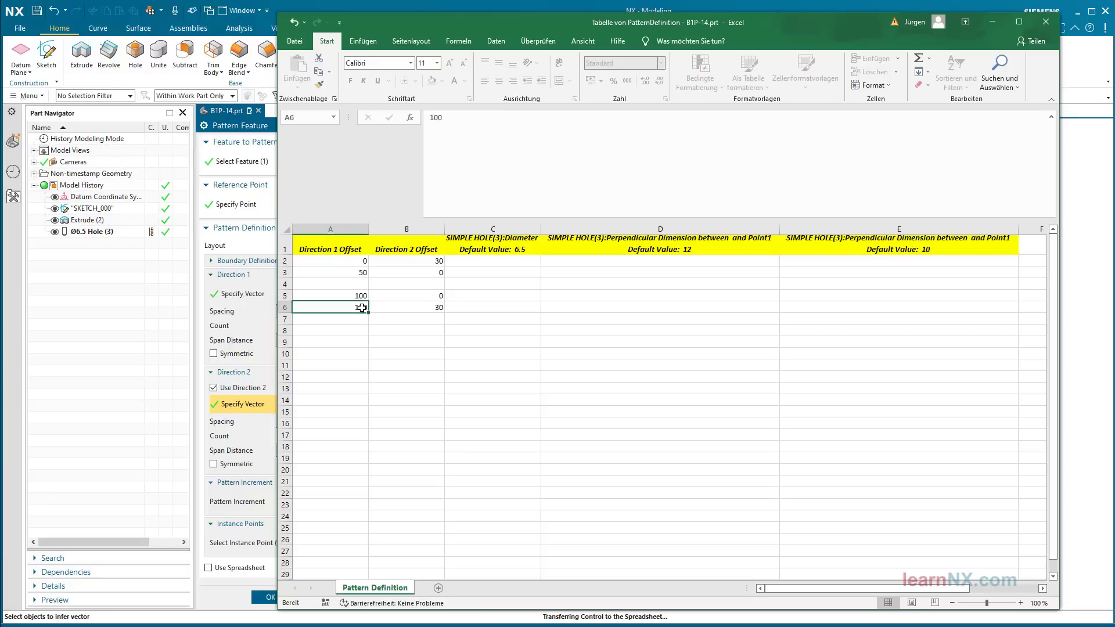
key("BackSpace")
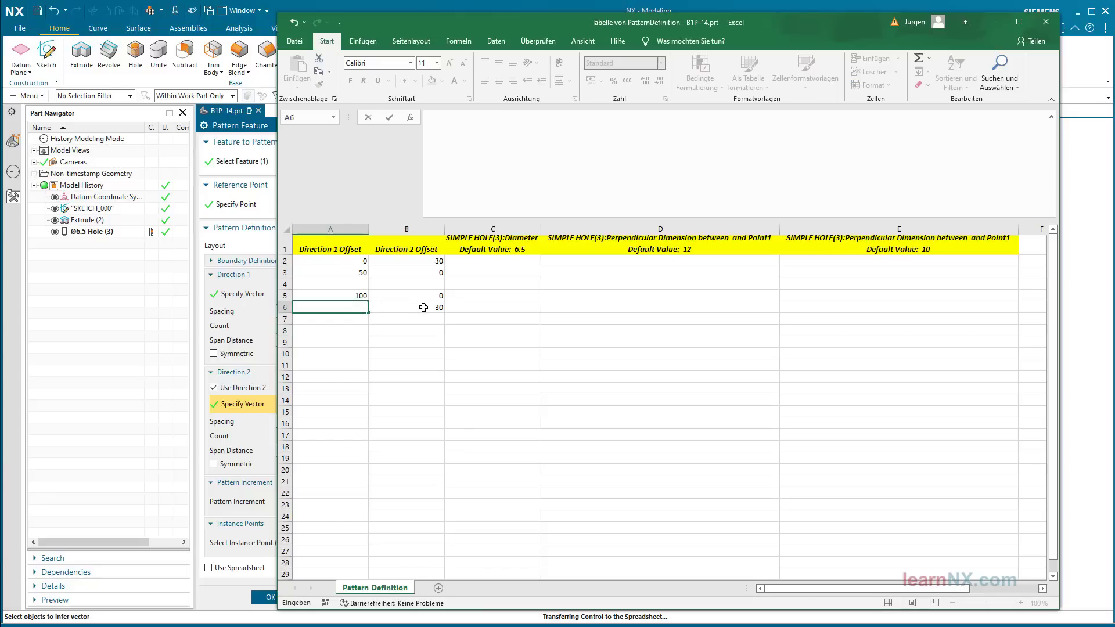
left_click(423, 307)
key("BackSpace")
left_click(416, 335)
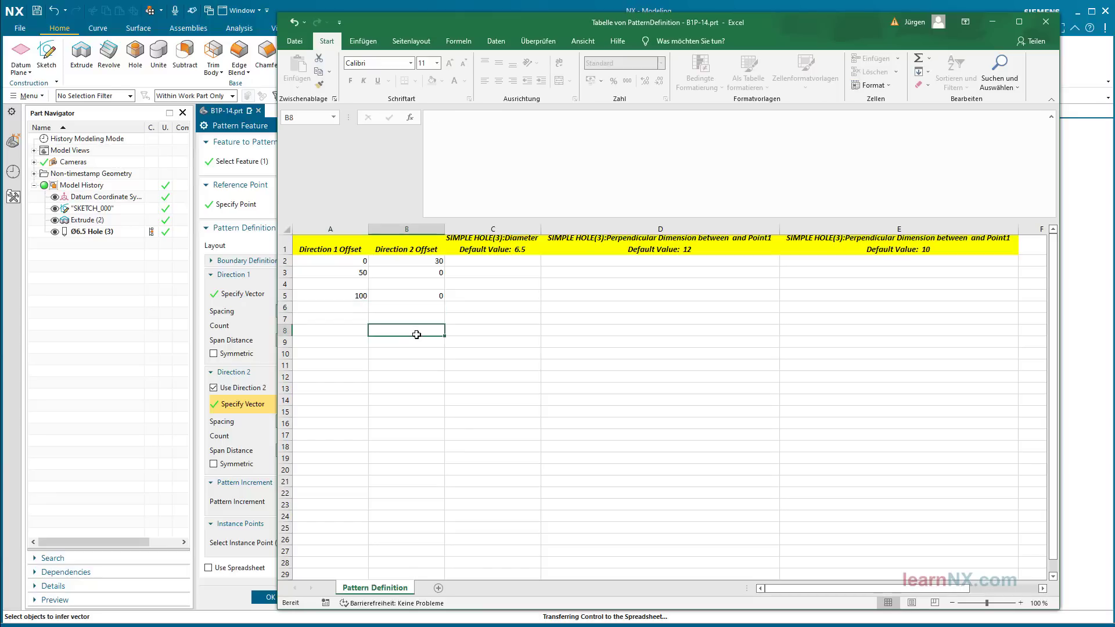
Step: Set the hole diameter to 9 for the instance with Direction 1 offset 0 and Direction 2 offset 30
left_click(496, 260)
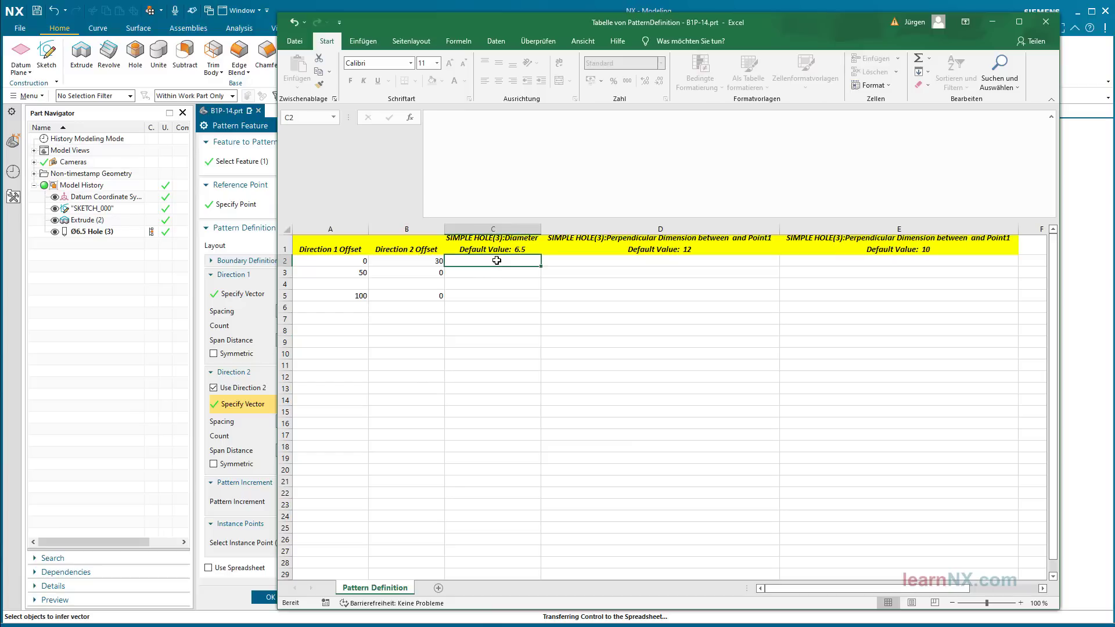
type("9")
key("Return")
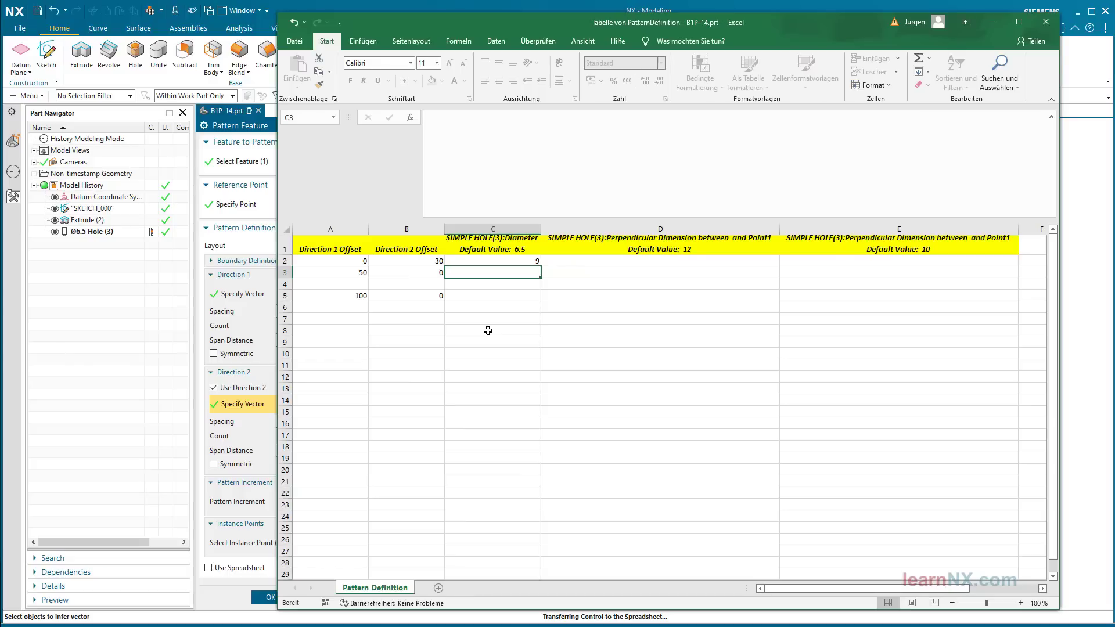
Step: Exit the spreadsheet with its data saved and create the linear hole pattern
left_click(1046, 24)
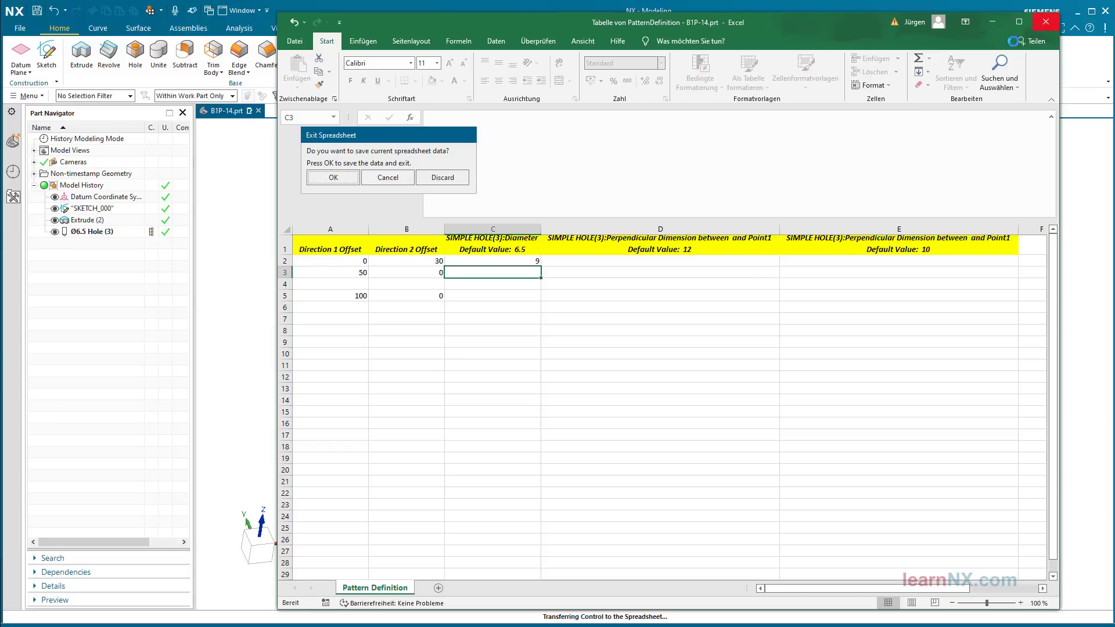
left_click(334, 177)
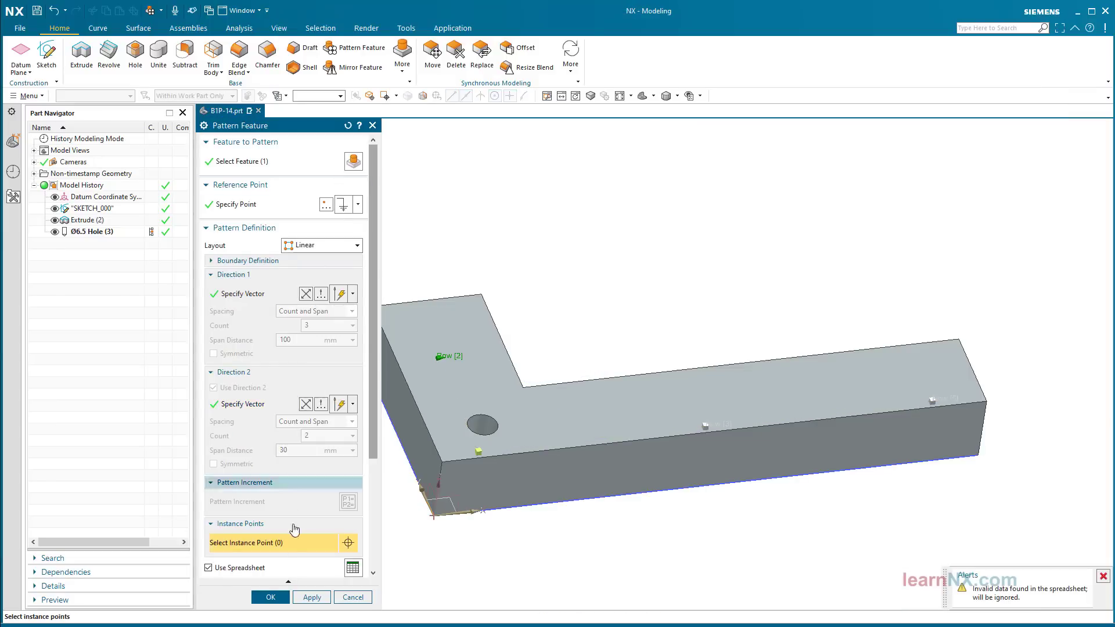
left_click(271, 597)
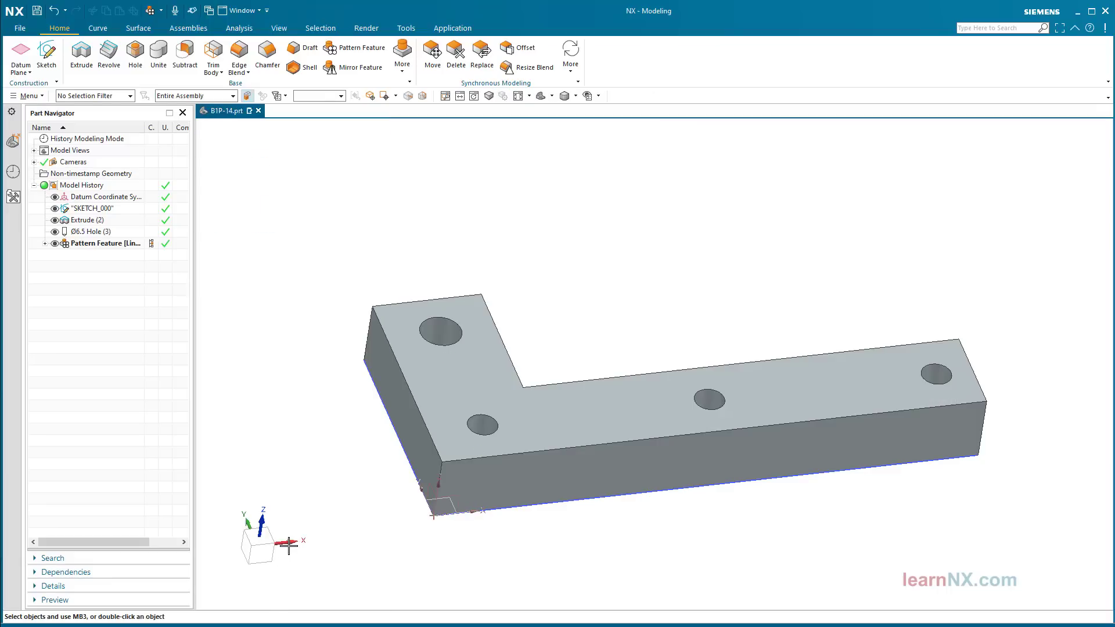
Step: Reopen the pattern feature's spreadsheet and add an instance with Direction 1 offset 30, Direction 2 offset 0 and hole diameter 10
double_click(89, 244)
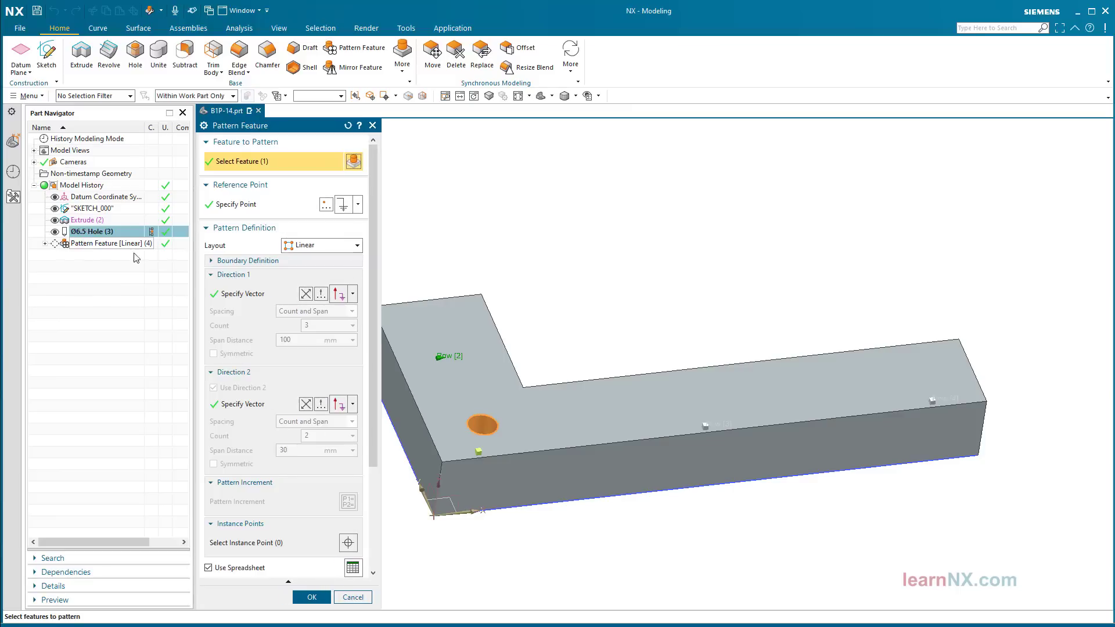
left_click(354, 571)
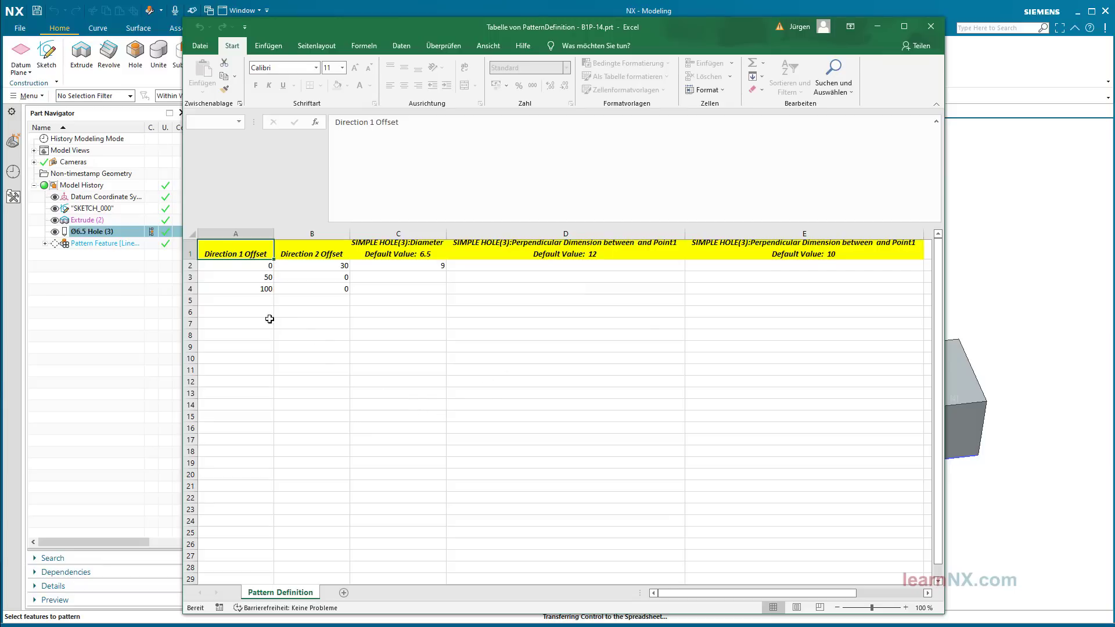
left_click(258, 298)
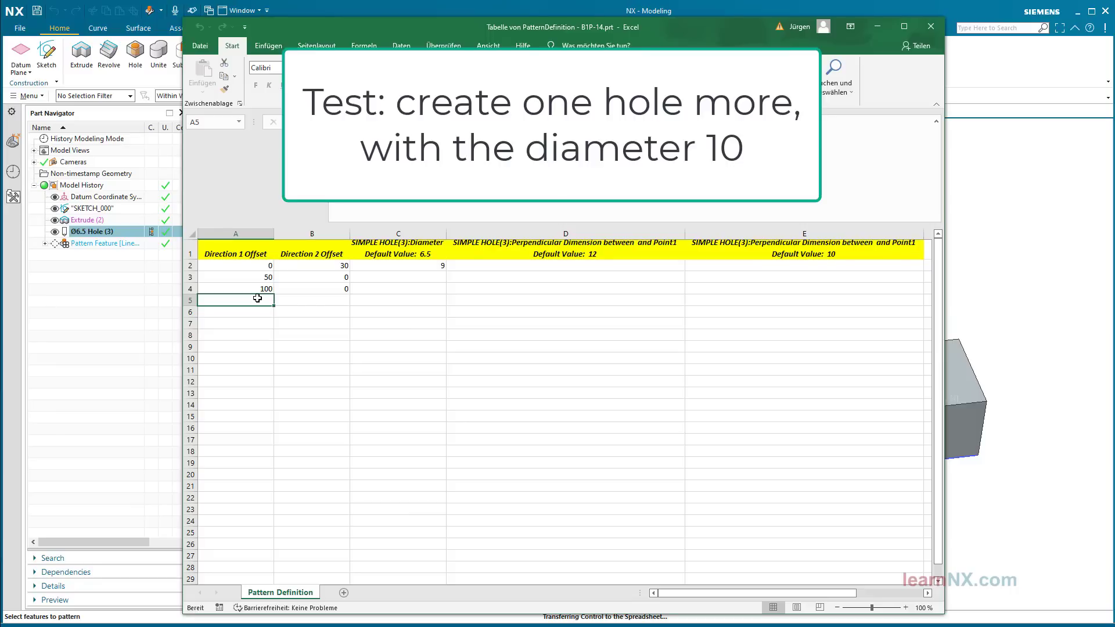
type("30")
left_click(329, 303)
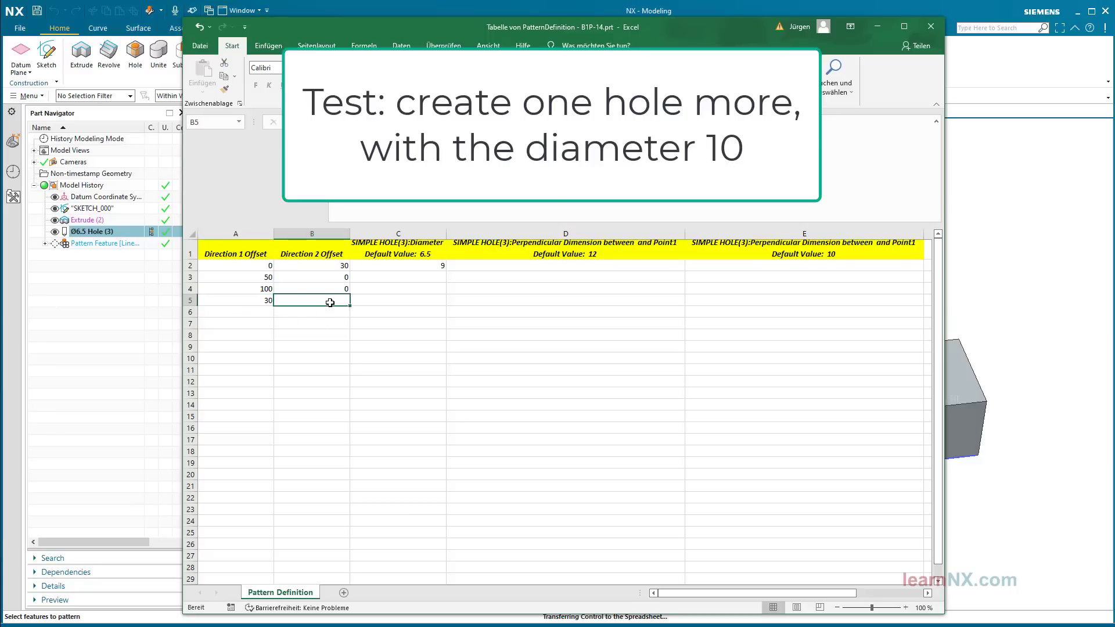
type("0")
left_click(400, 300)
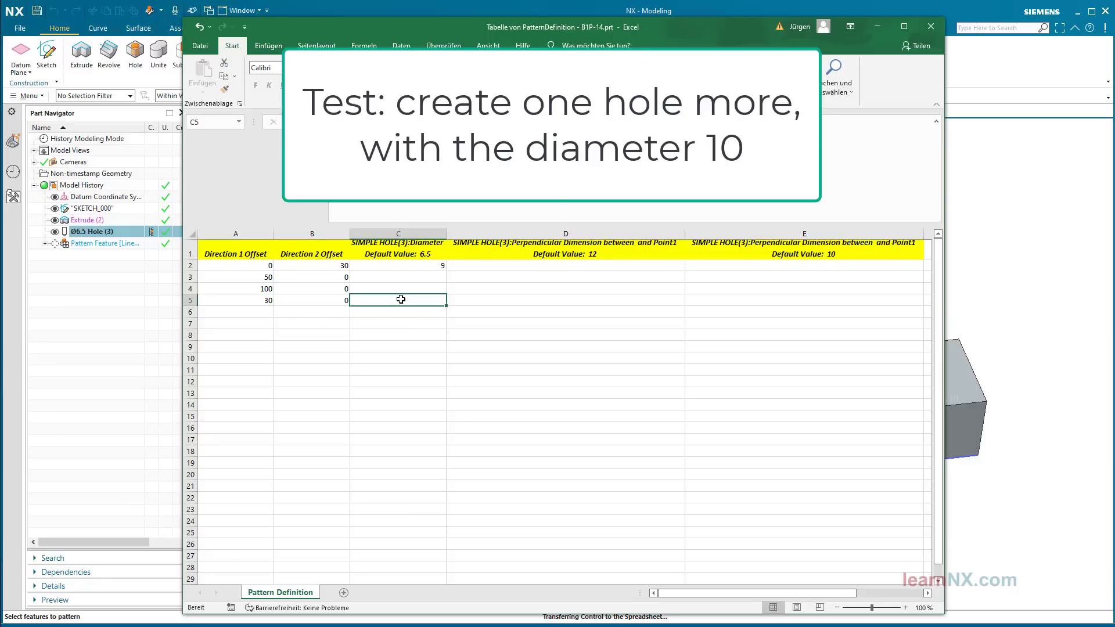
type("10")
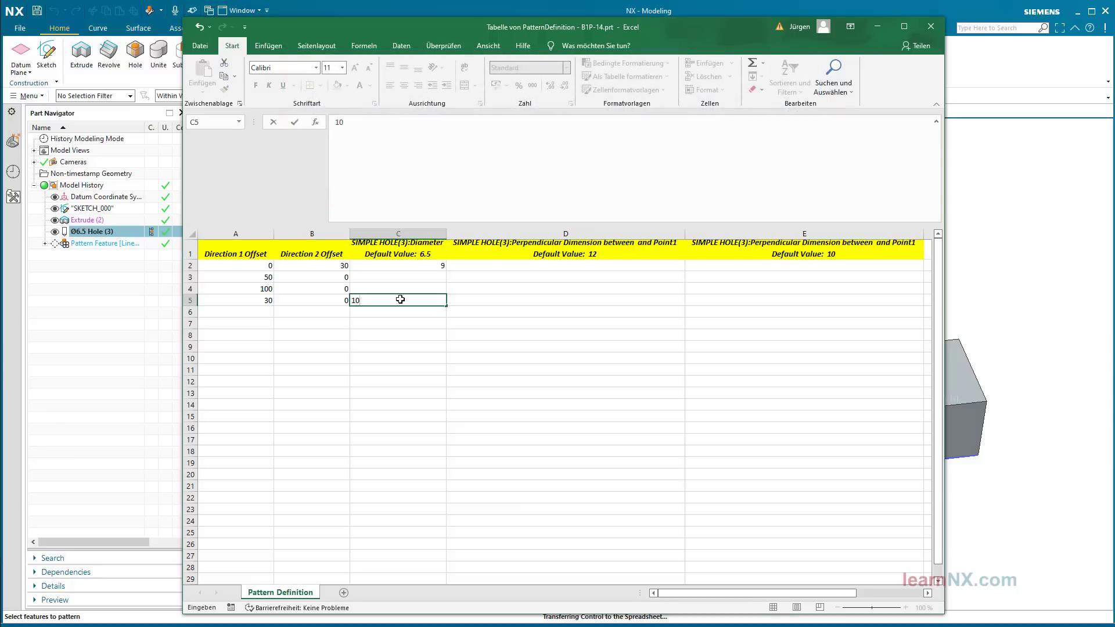
key("Return")
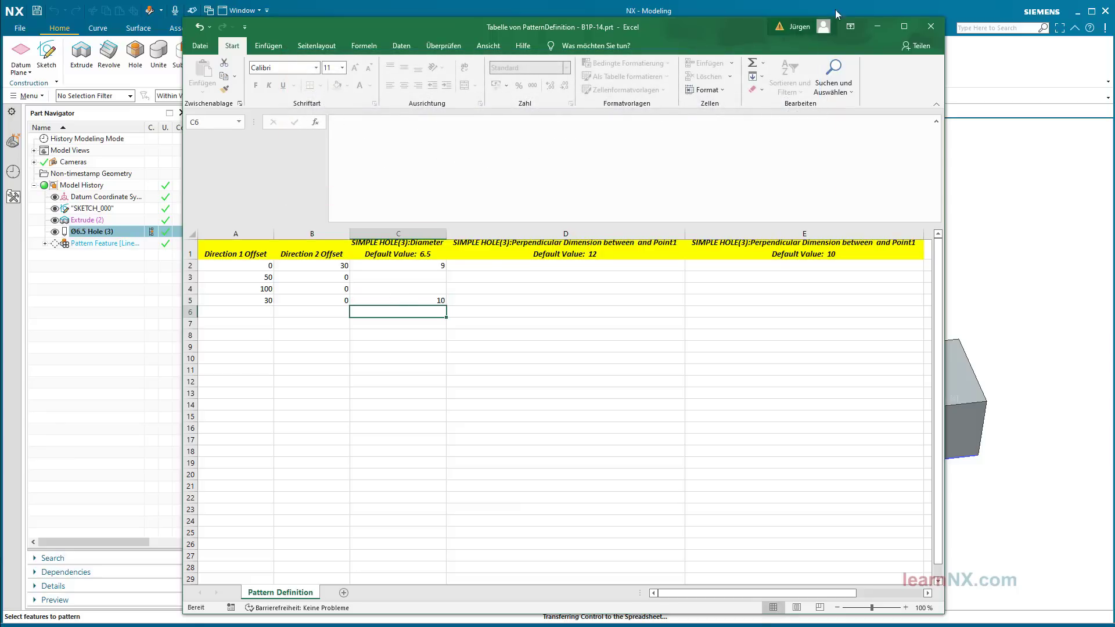
Step: Save and exit the spreadsheet, and update the pattern feature with the added instance
left_click(930, 26)
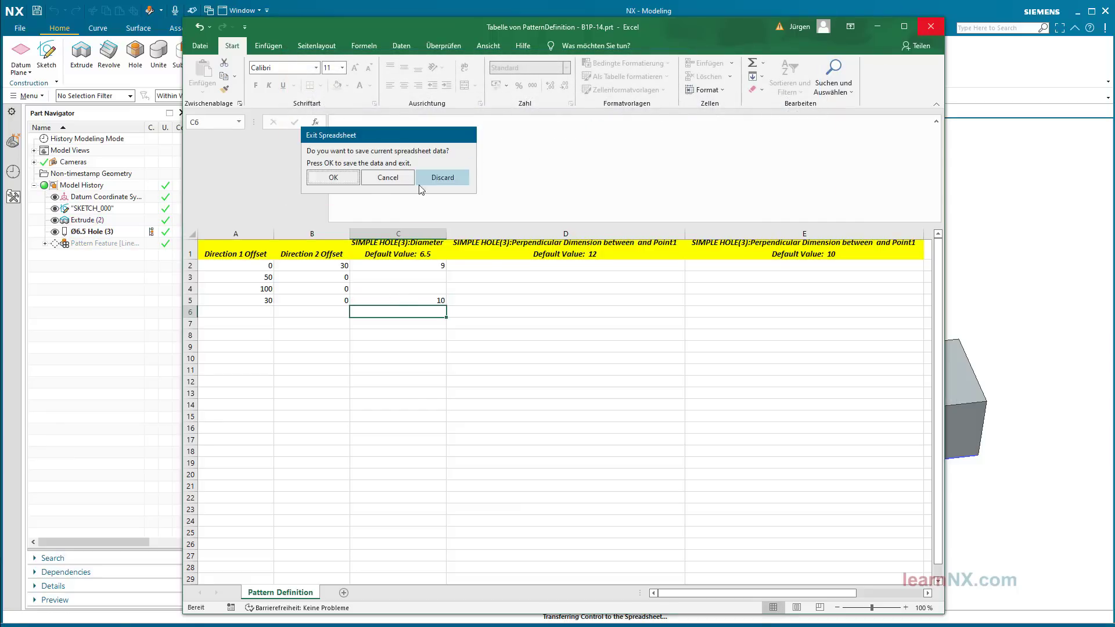
left_click(340, 178)
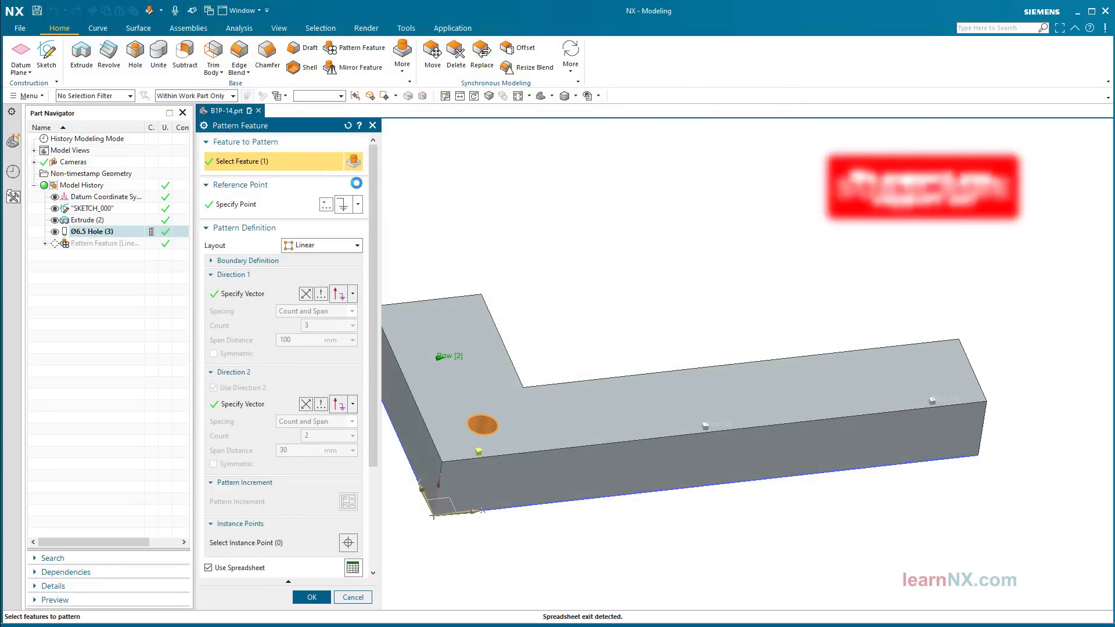
left_click(312, 597)
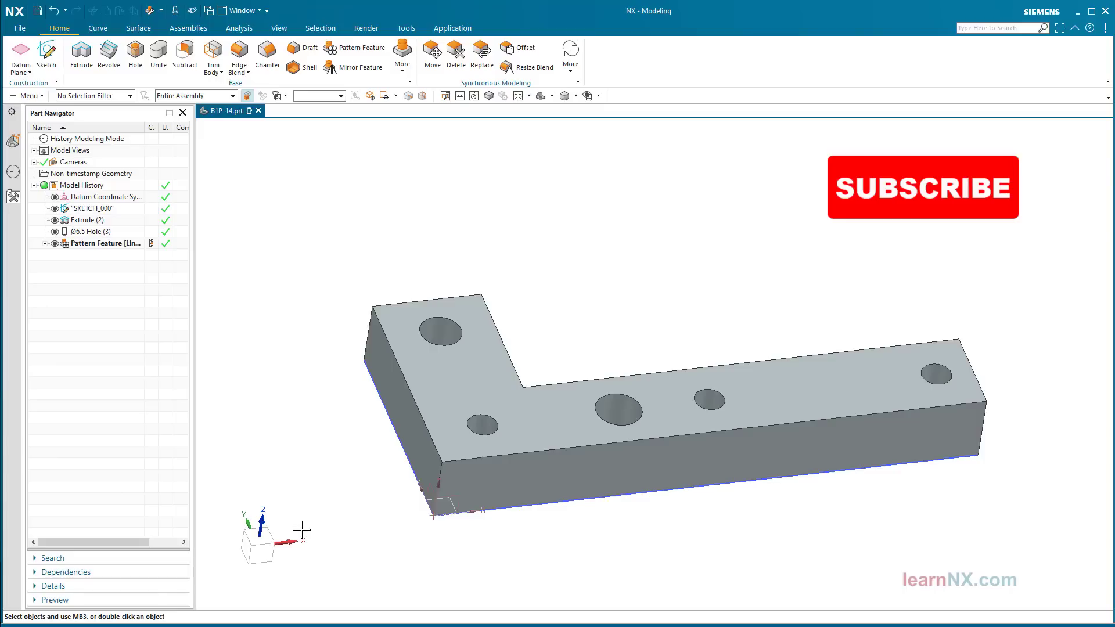
Step: Blend the vertical edge at the L-shape's inner corner with a 10 mm radius
left_click(240, 51)
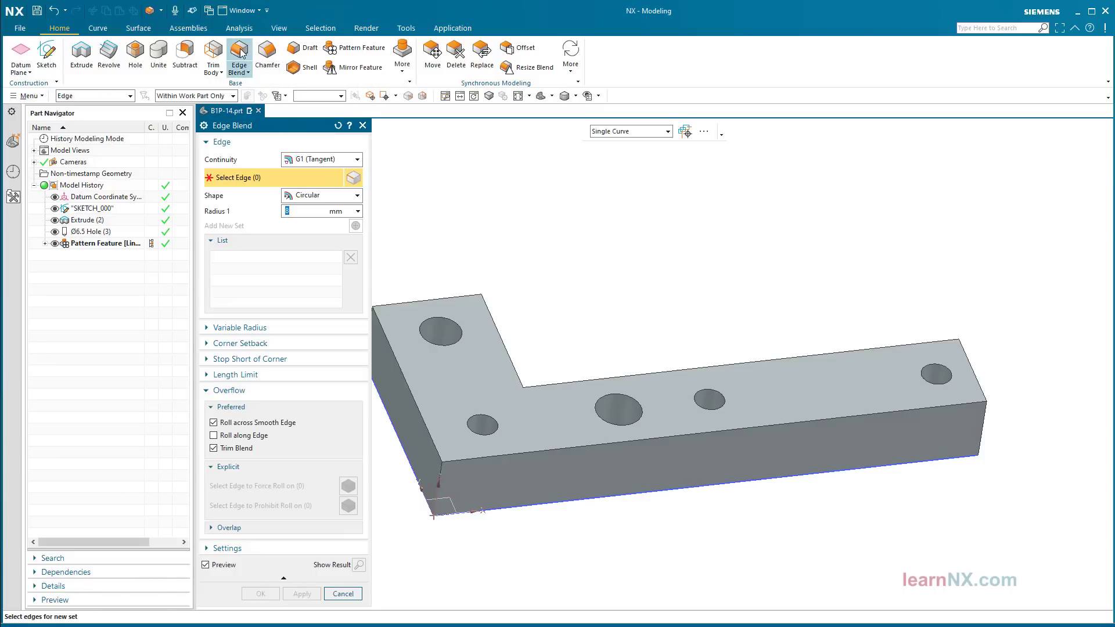
middle_click_drag(652, 154, 739, 341)
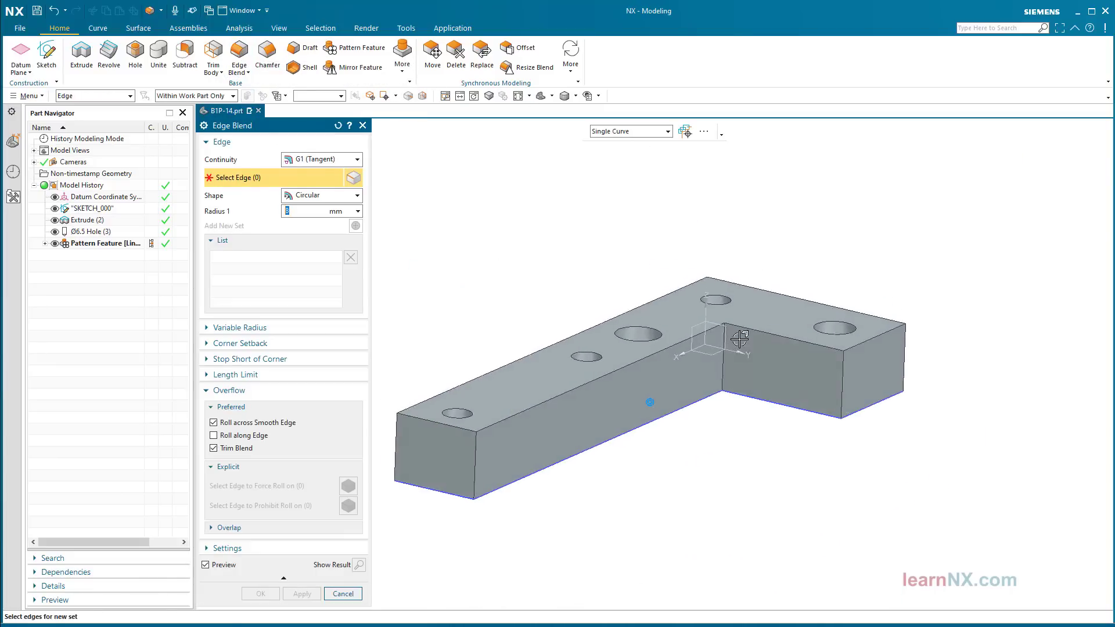
left_click(727, 376)
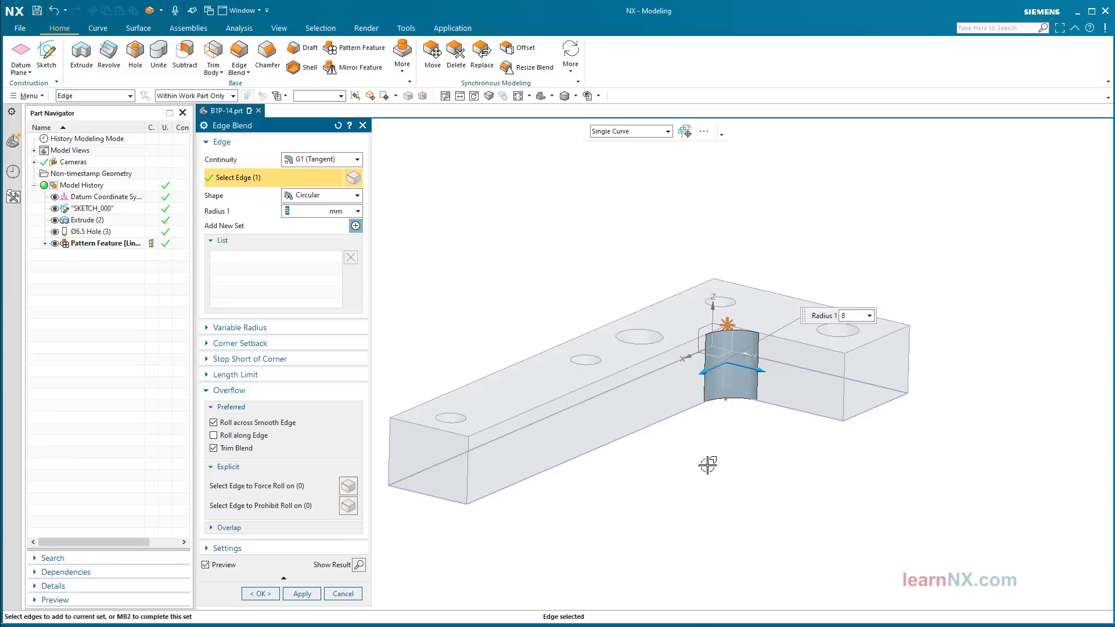
key("Return")
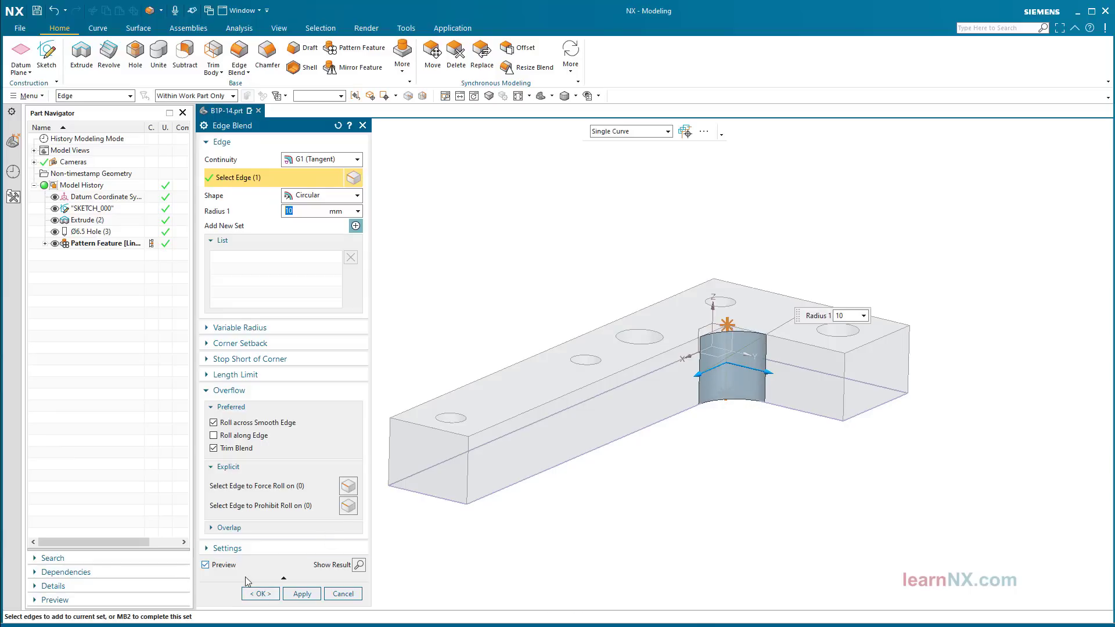
left_click(250, 595)
Step: Apply a 2 mm symmetric chamfer to the inner top edge of the L-shape, selecting it as Tangent Curves through the blended corner
middle_click_drag(258, 465, 280, 192)
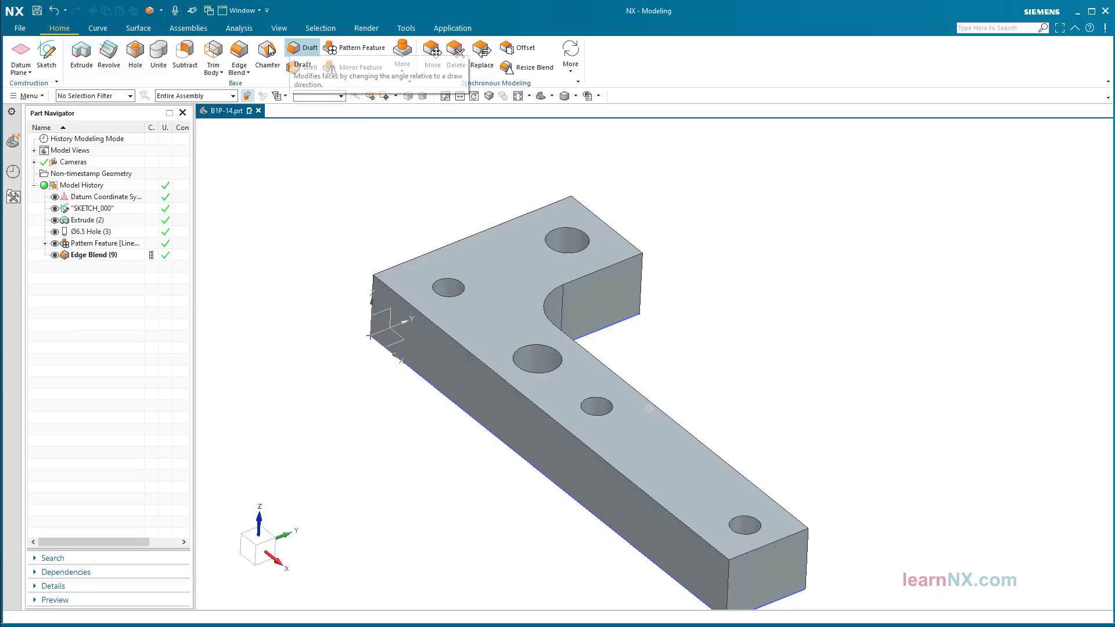
left_click(266, 52)
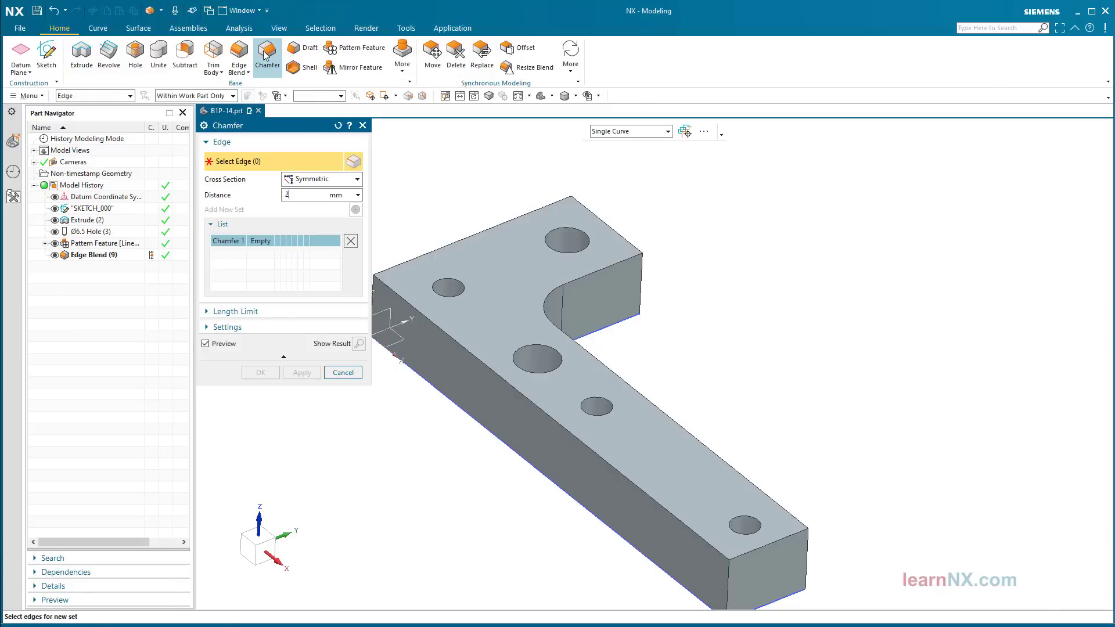
left_click(655, 131)
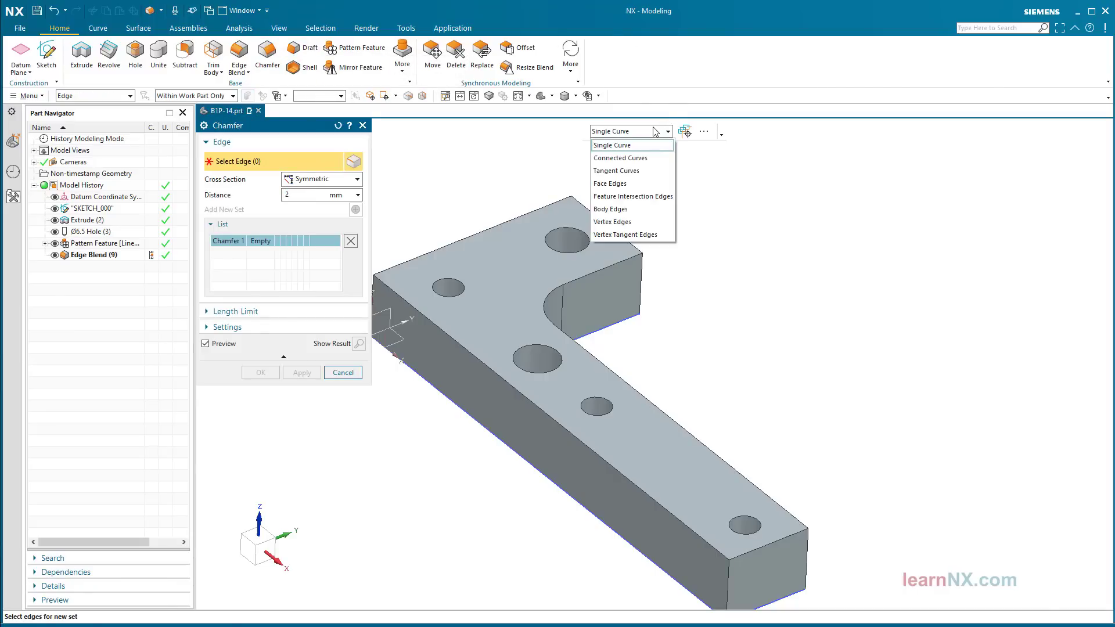
left_click(627, 171)
left_click(604, 269)
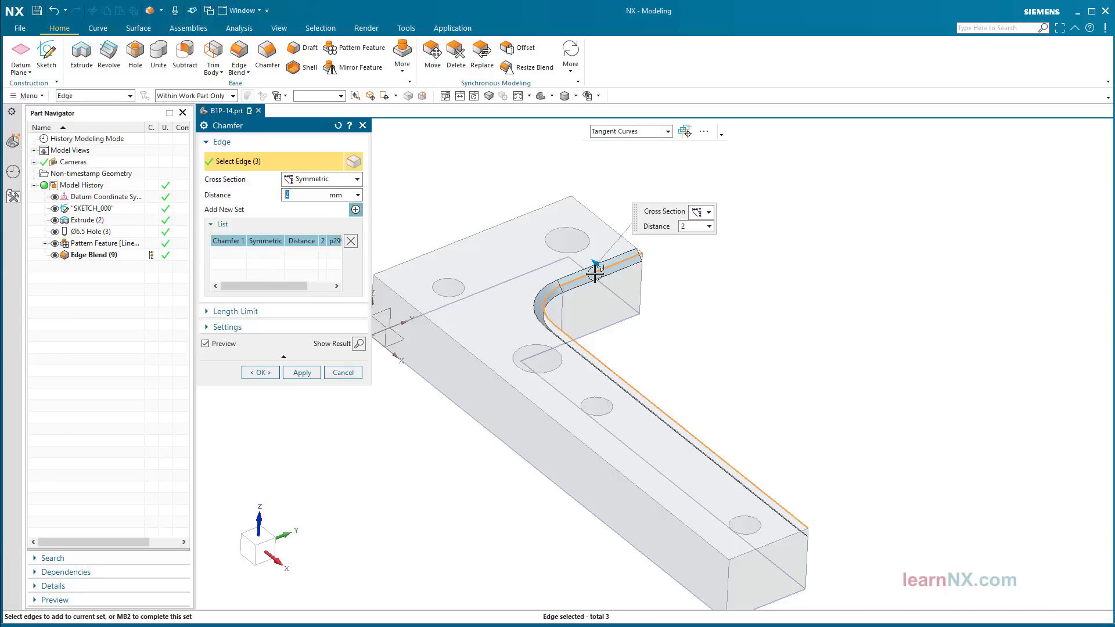
left_click(300, 372)
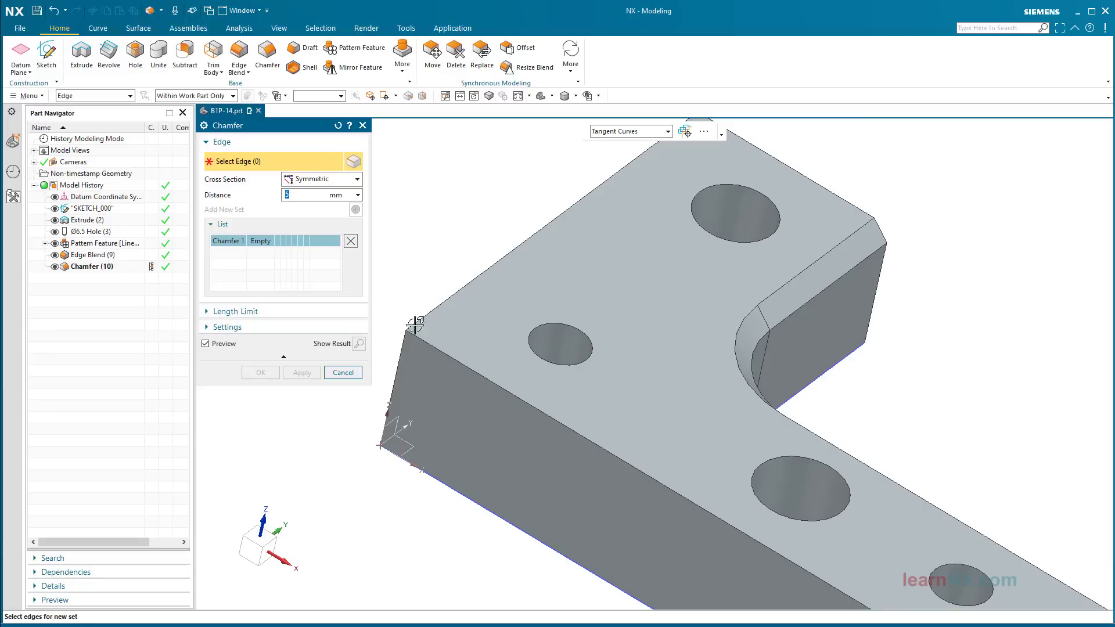
Step: Apply a 5 mm symmetric chamfer to the vertical outer corner edge at the coordinate origin, and show the part in isometric view
left_click(400, 348)
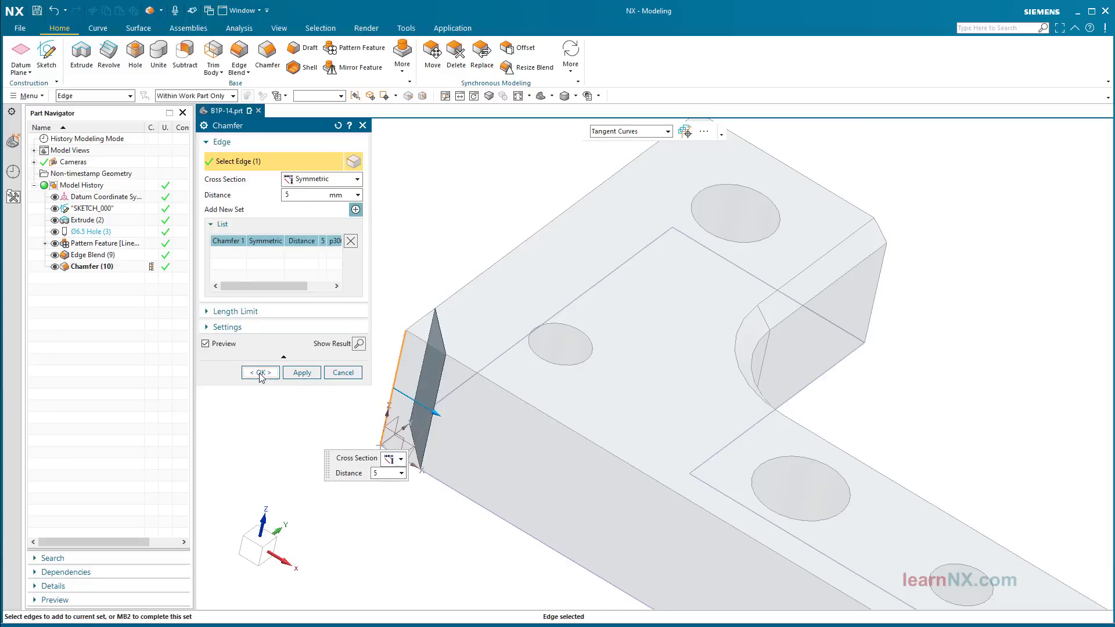
left_click(260, 373)
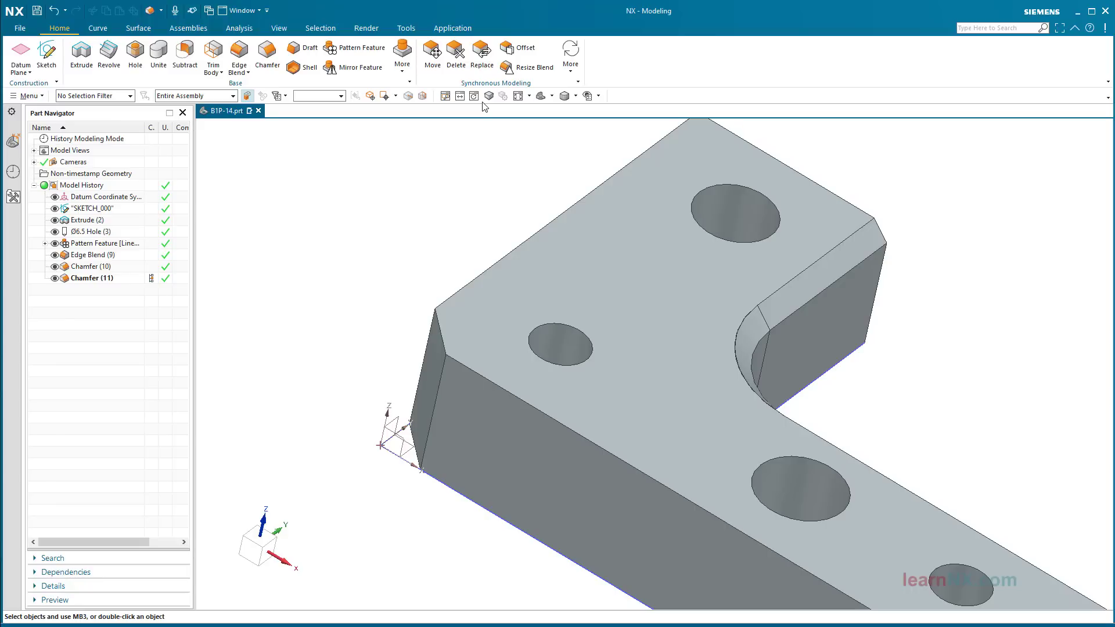
left_click(550, 96)
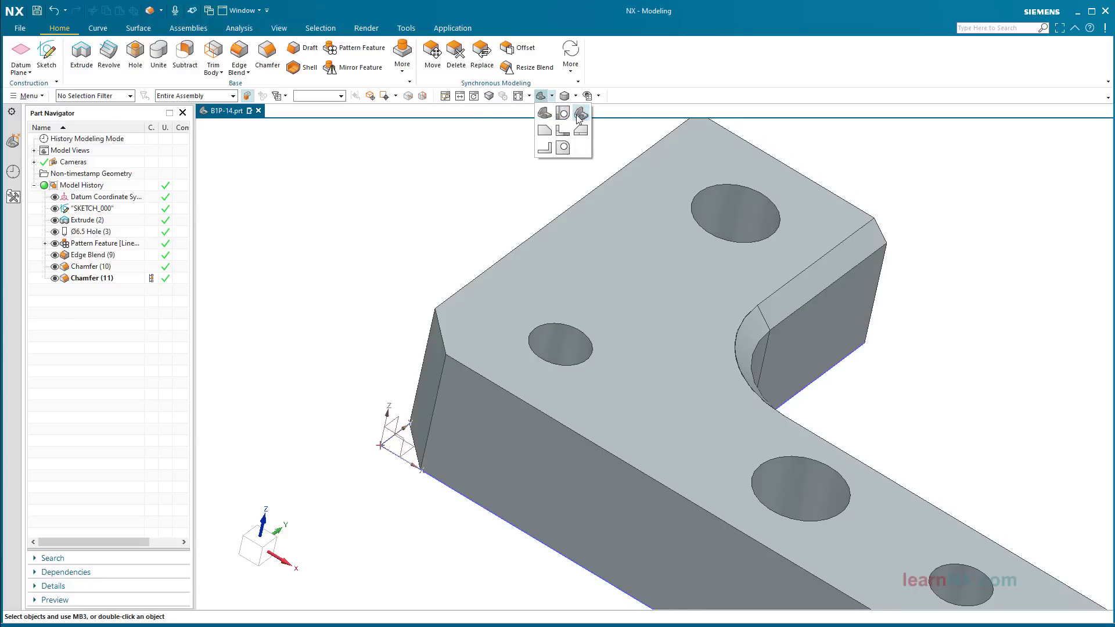
left_click(580, 114)
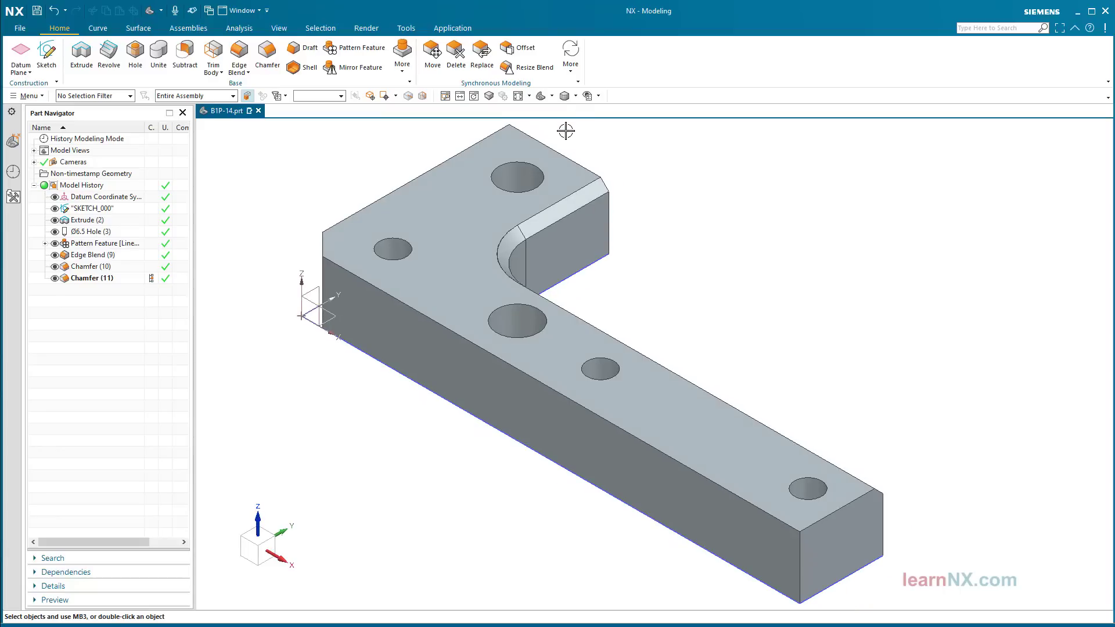